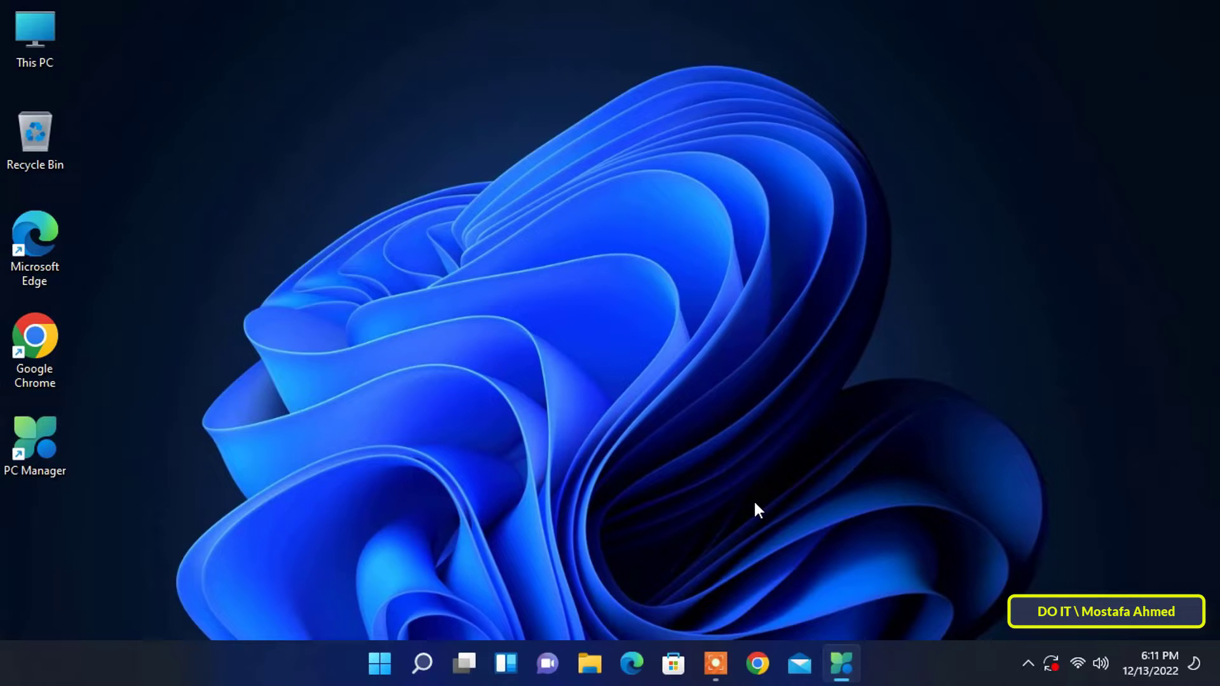
# Search apps.microsoft.com in Chrome for 'ping' to list Ping, Ping Legacy and Ping tile
pyautogui.doubleClick(50, 324)
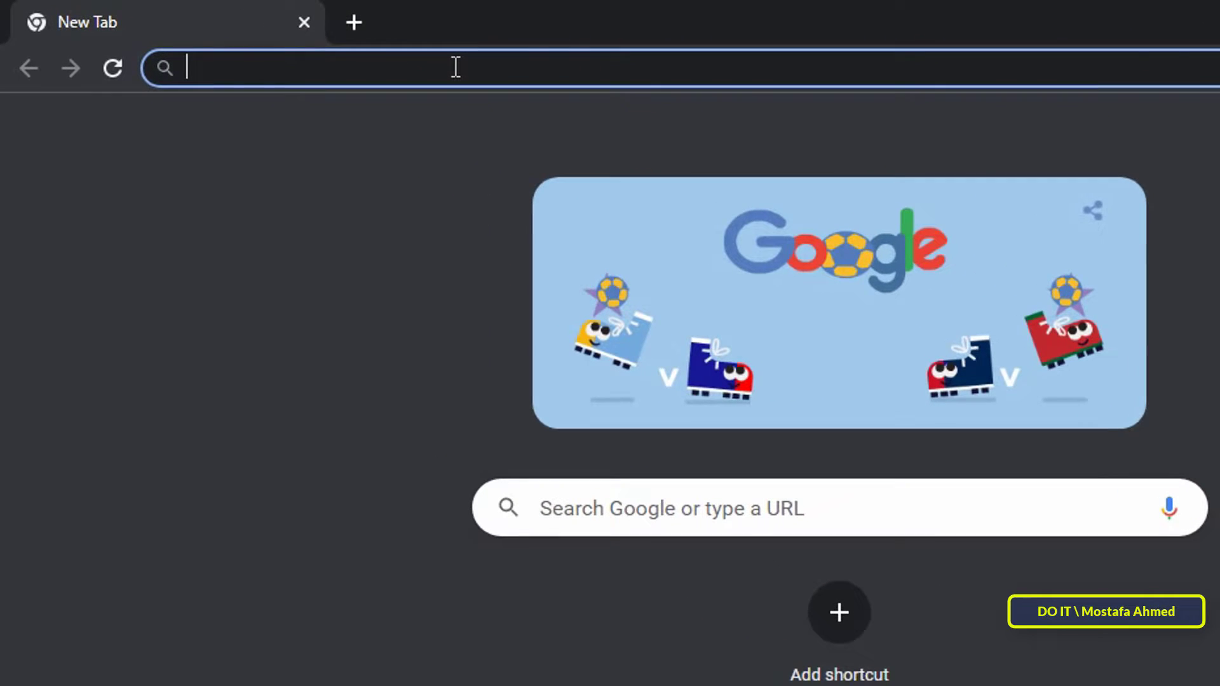
pyautogui.write('apps')
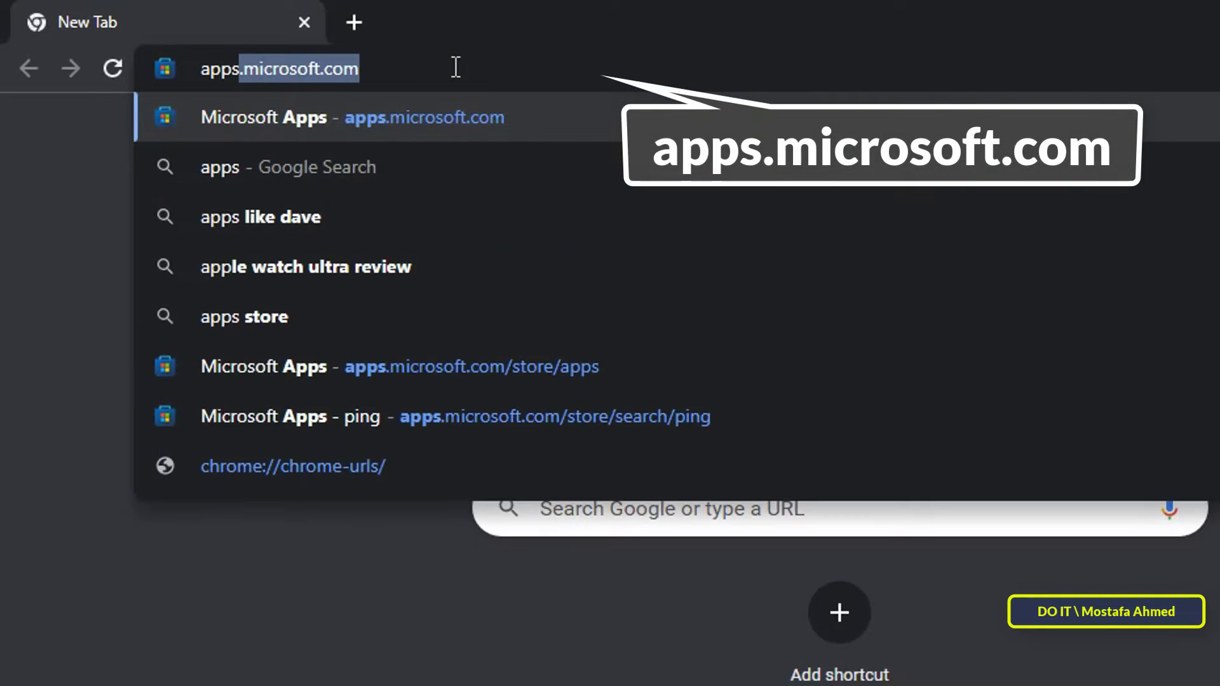
pyautogui.write('.m')
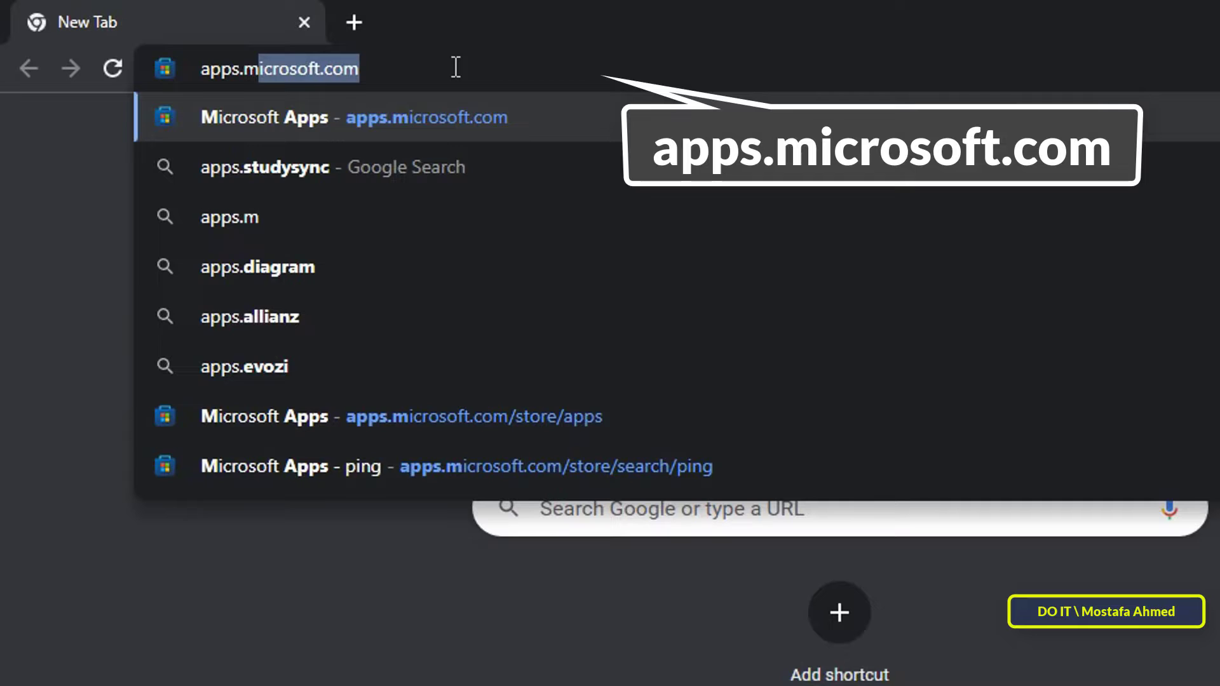
pyautogui.write('icroso')
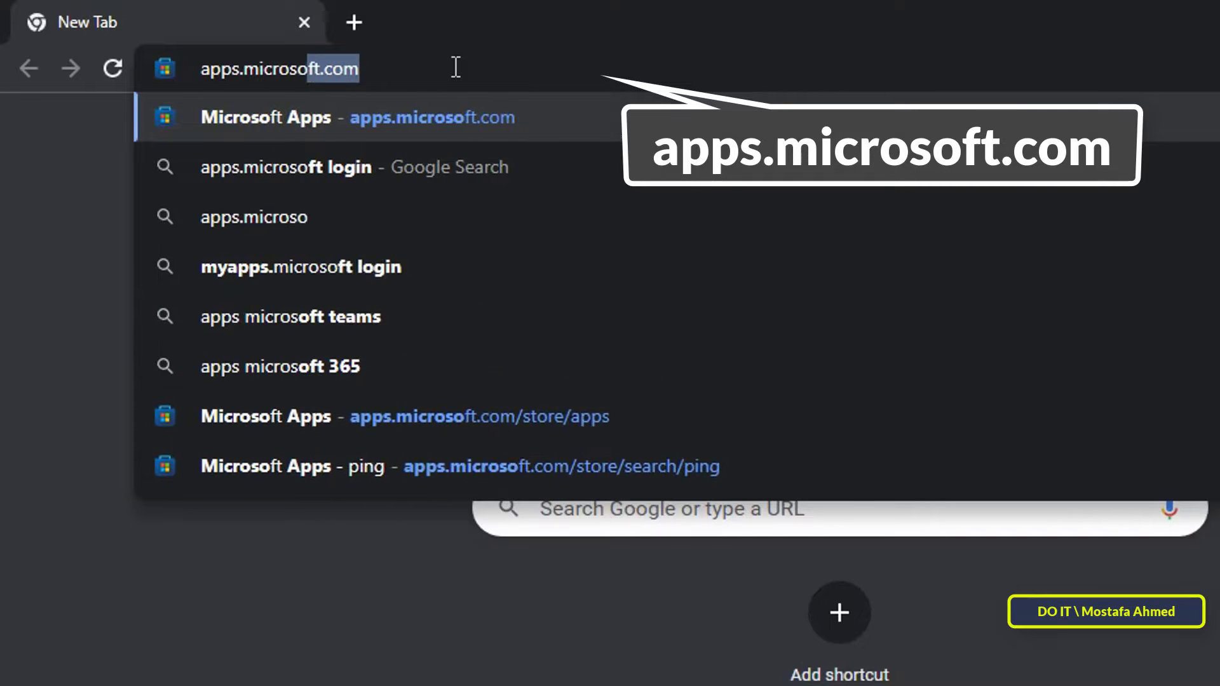
pyautogui.write('ft.c')
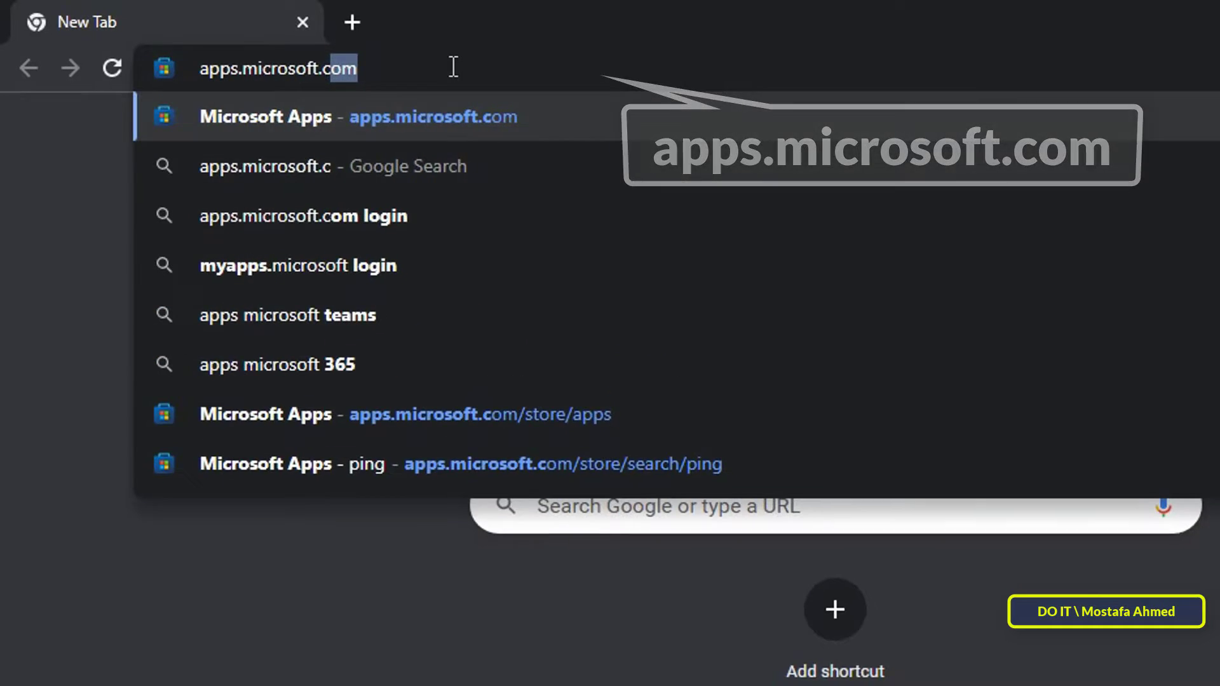
pyautogui.write('om')
pyautogui.press('Return')
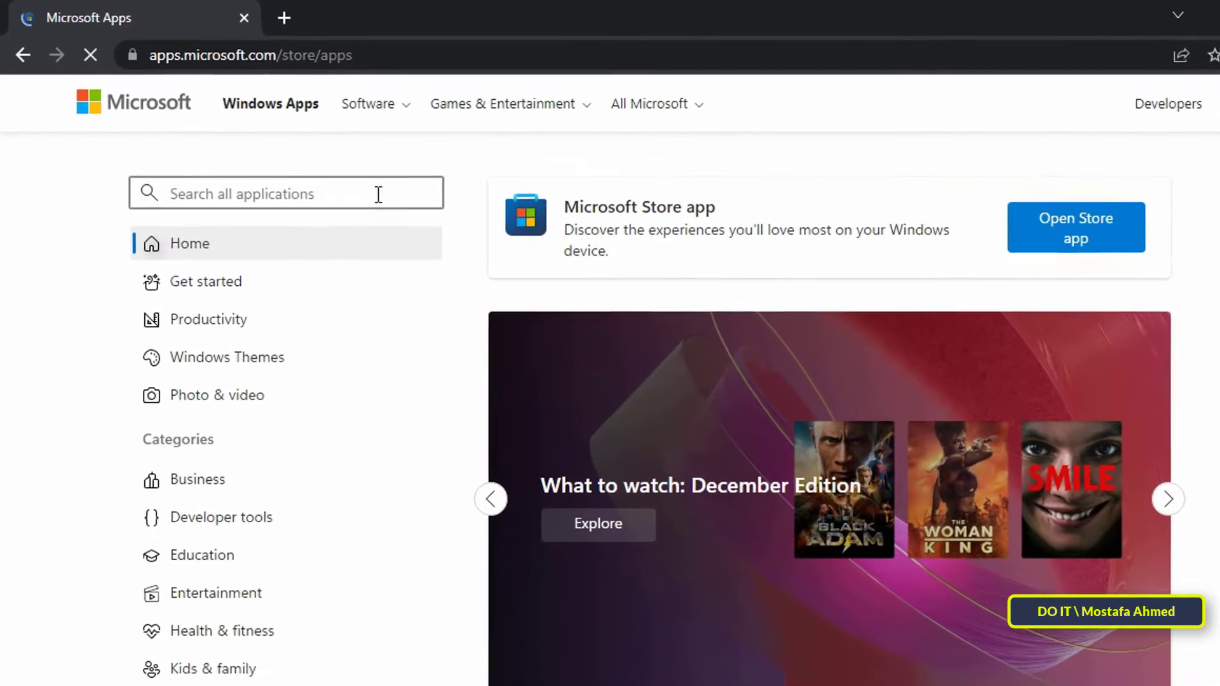
pyautogui.click(378, 194)
pyautogui.write('ping')
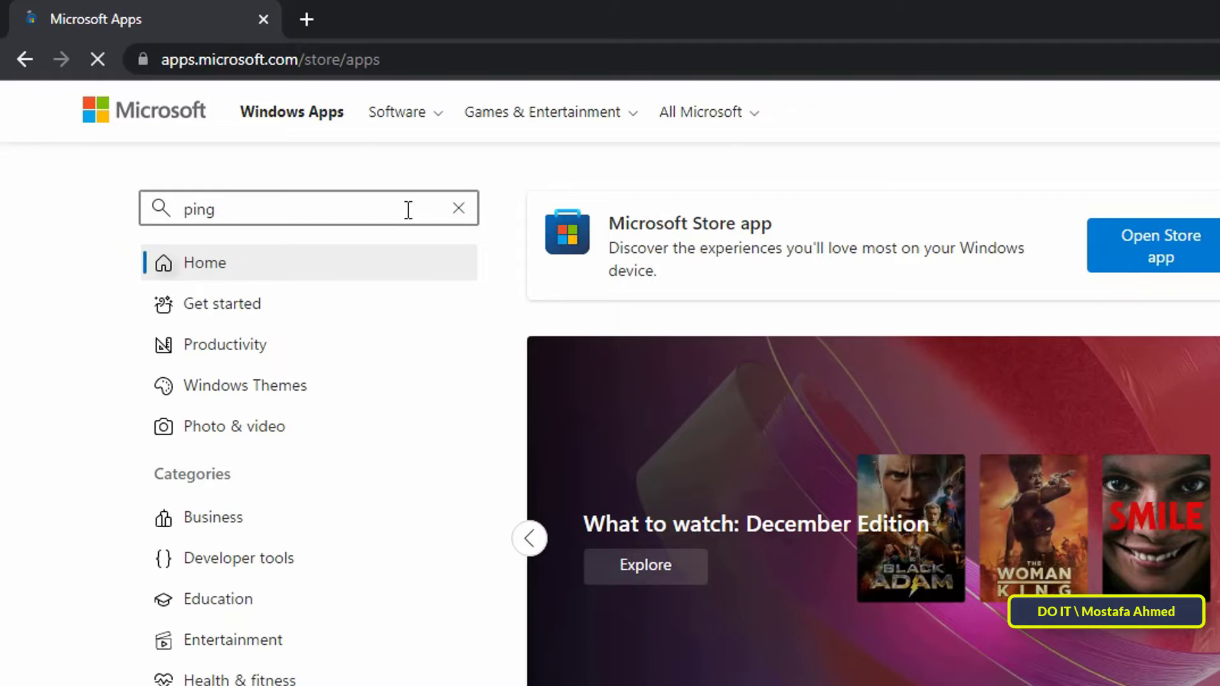
pyautogui.press('Return')
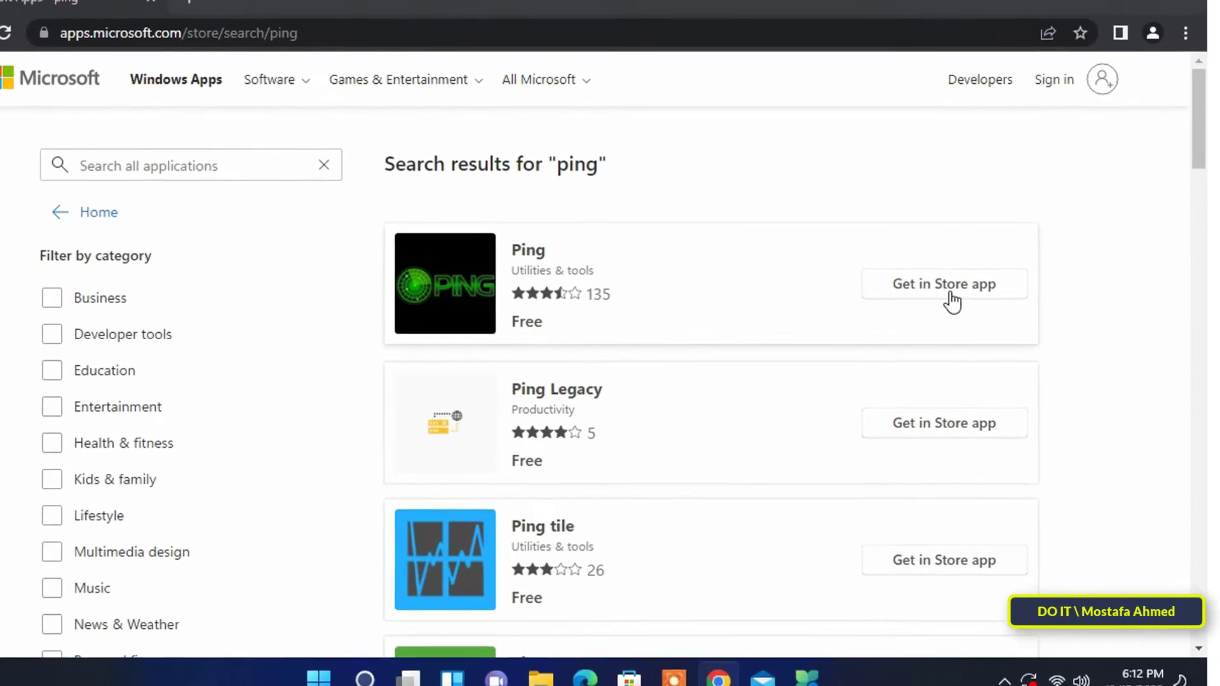
# Install Ping by Jujuba Software from the maximized Store, retrying once, and launch it
pyautogui.click(978, 301)
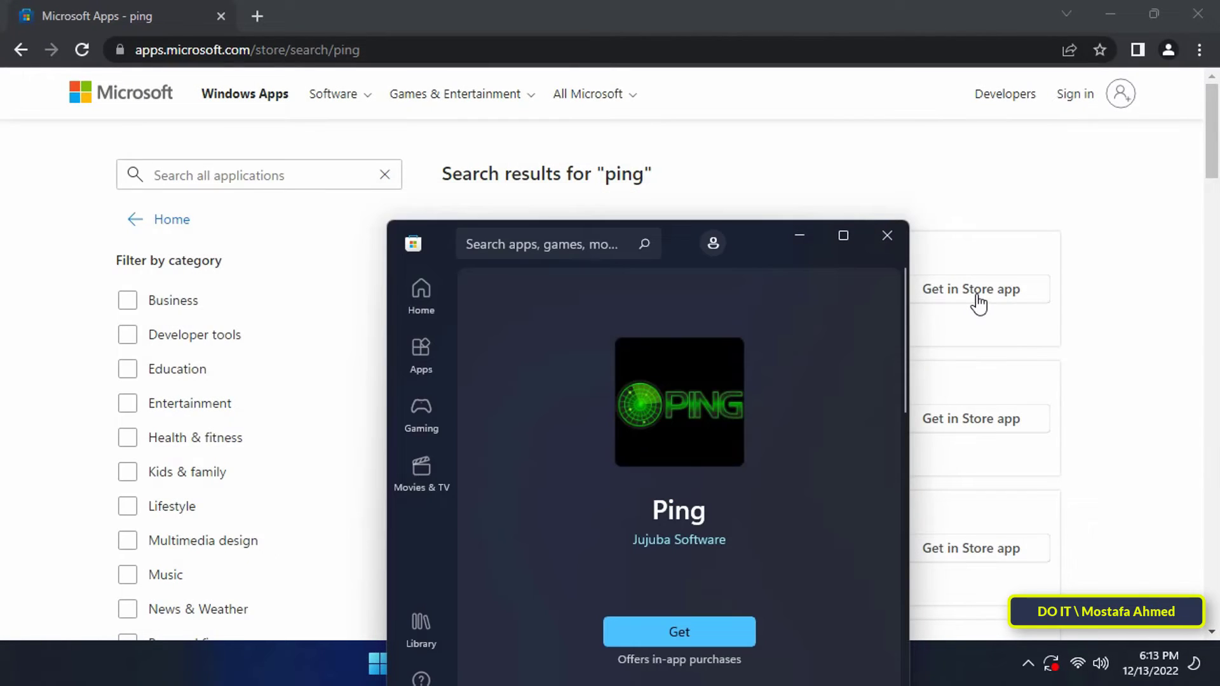
pyautogui.click(856, 235)
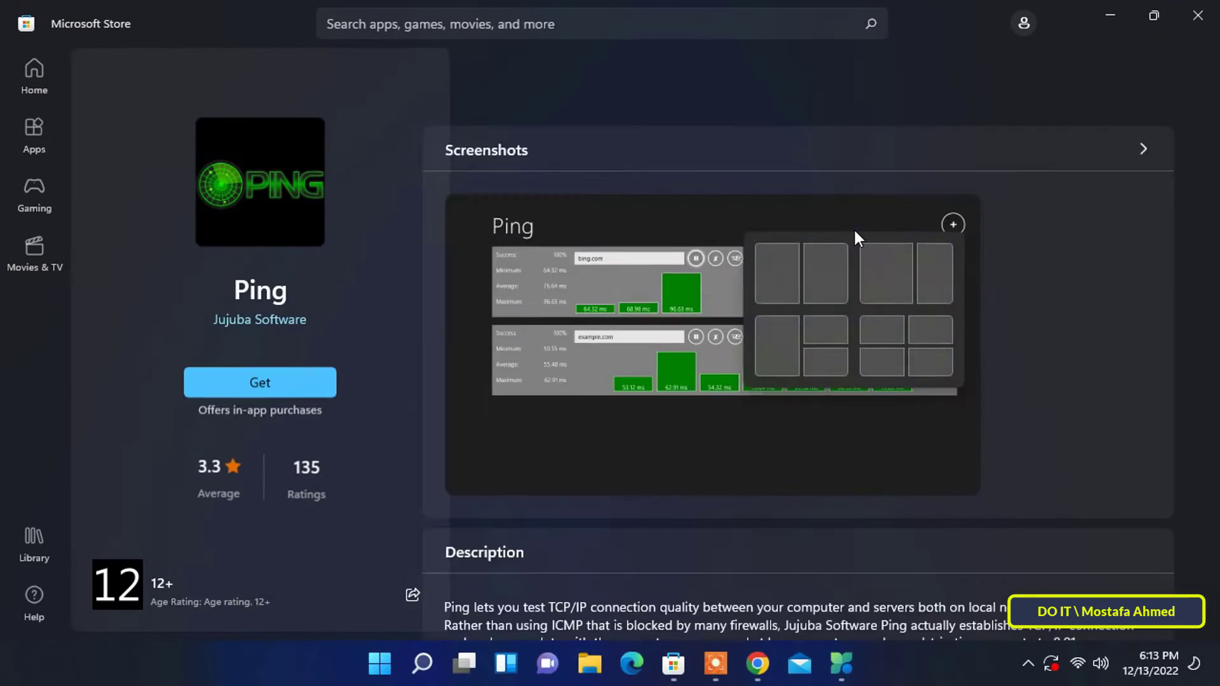
pyautogui.scroll(-3, 603, 423)
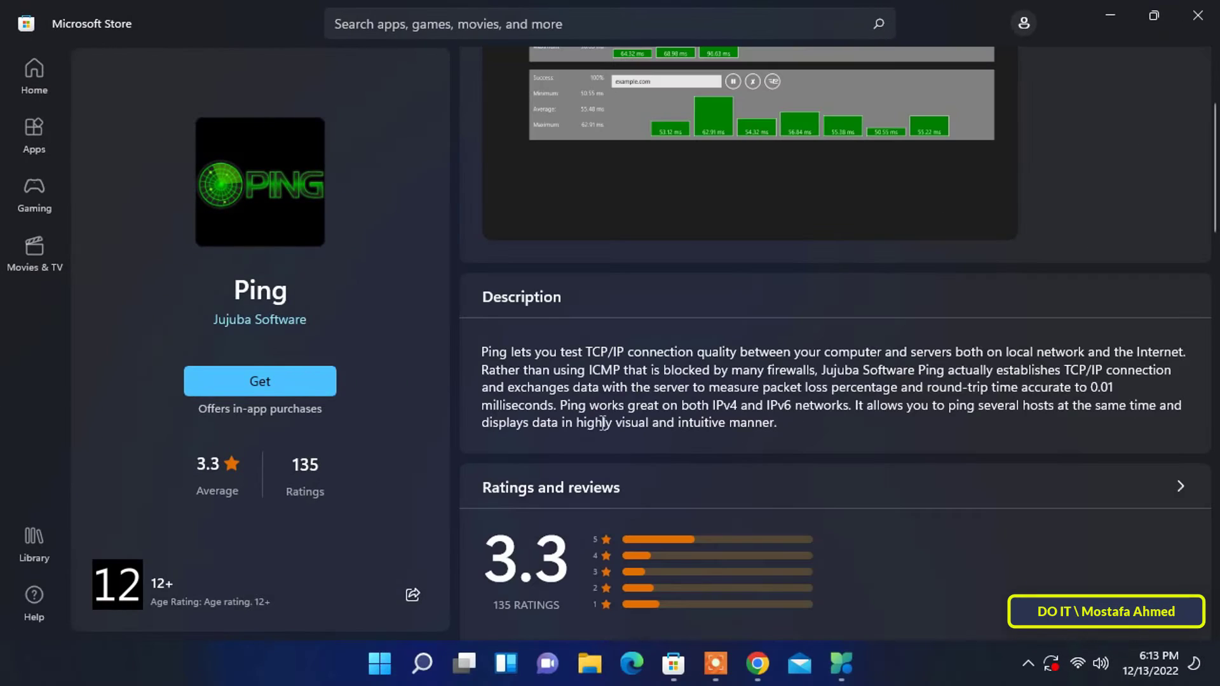
pyautogui.click(314, 390)
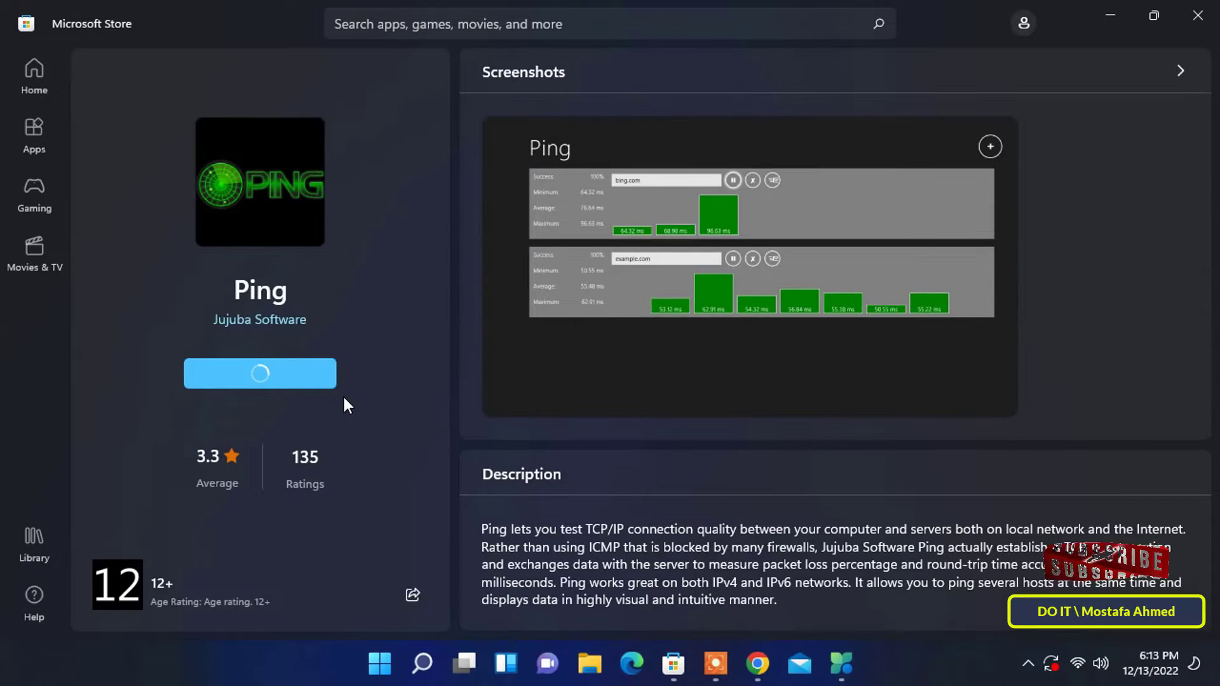
pyautogui.click(300, 388)
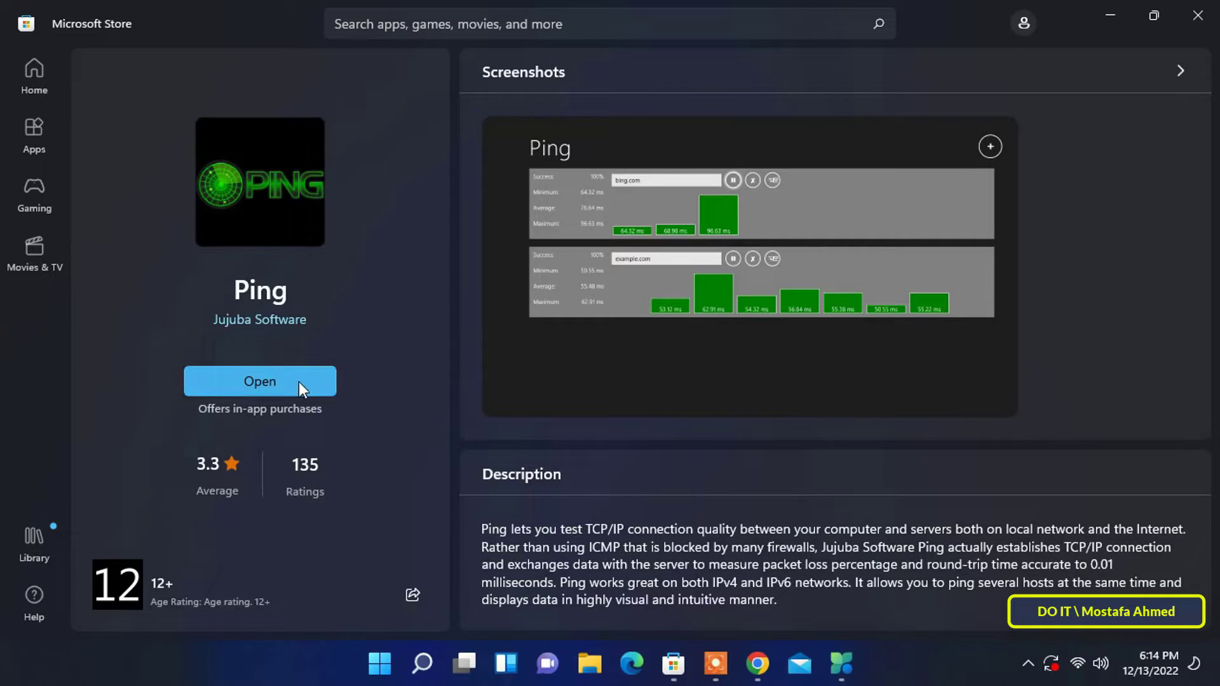
pyautogui.click(300, 383)
# Close Microsoft Store and Chrome, then maximize the Ping window
pyautogui.click(1201, 15)
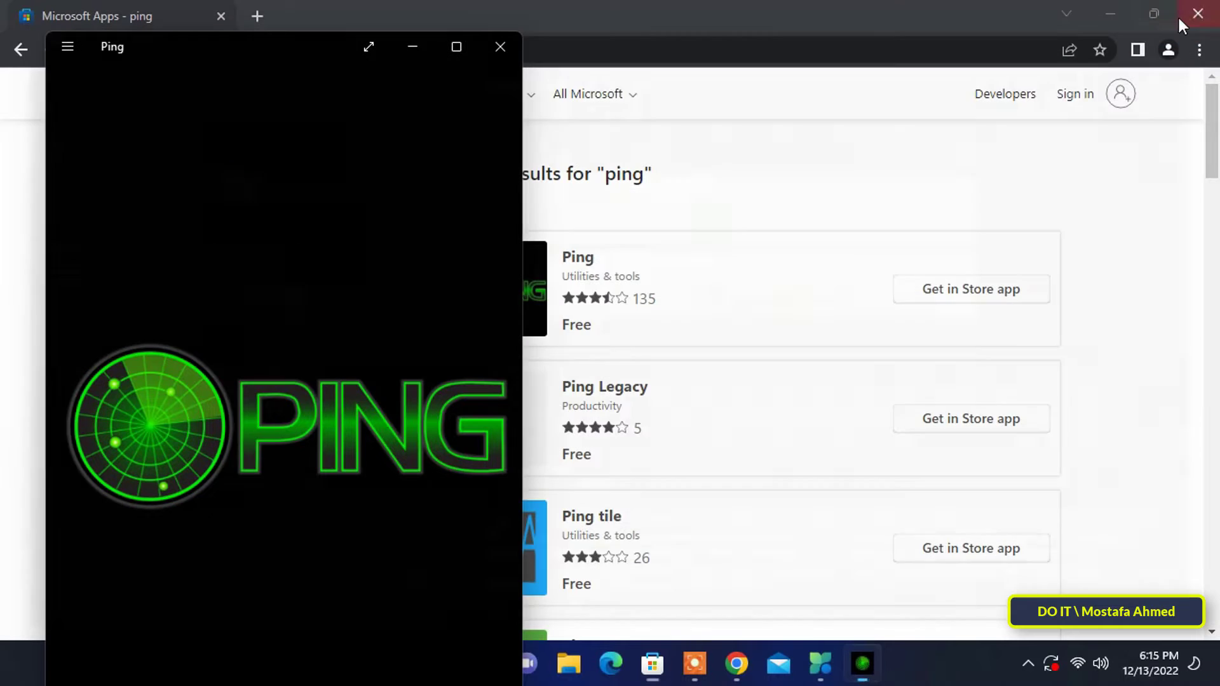
pyautogui.click(1197, 16)
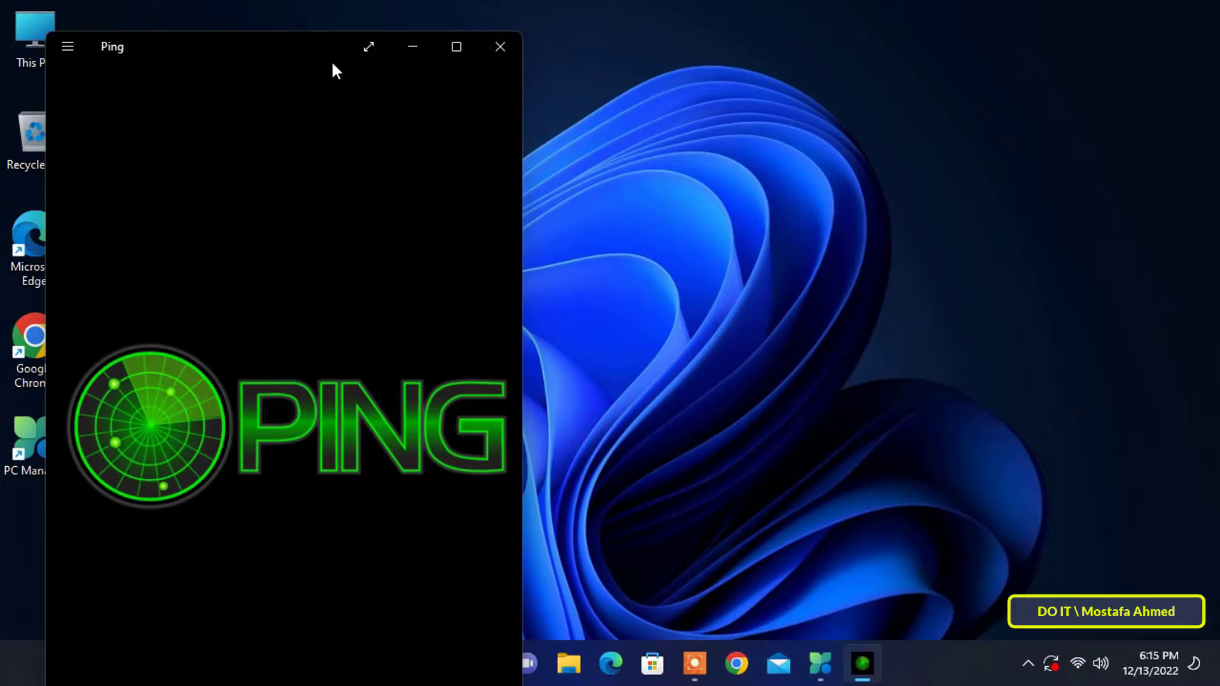
pyautogui.moveTo(316, 45); pyautogui.dragTo(554, 18)
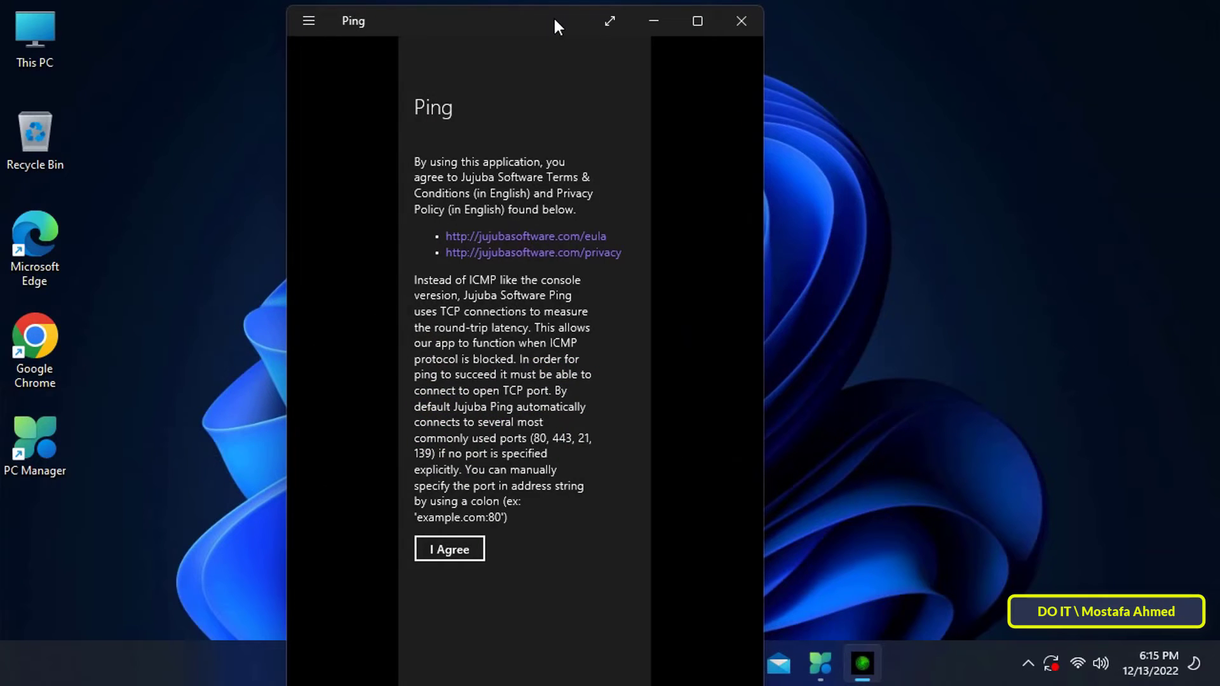
pyautogui.click(698, 22)
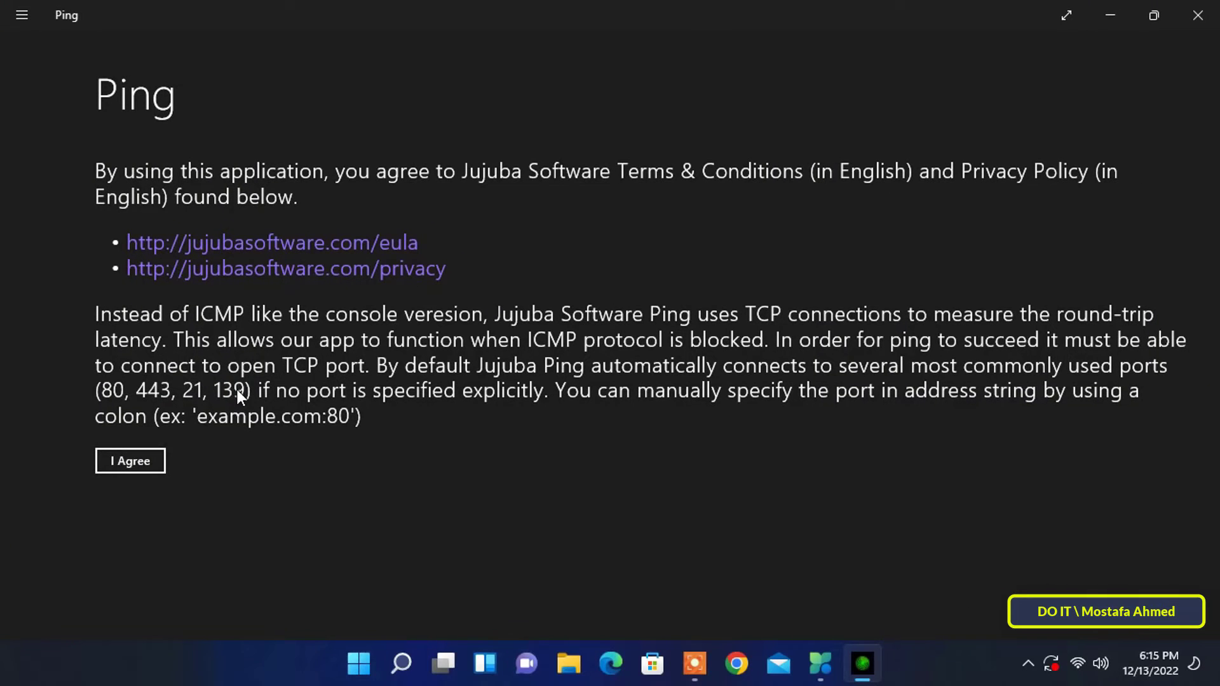
pyautogui.click(131, 461)
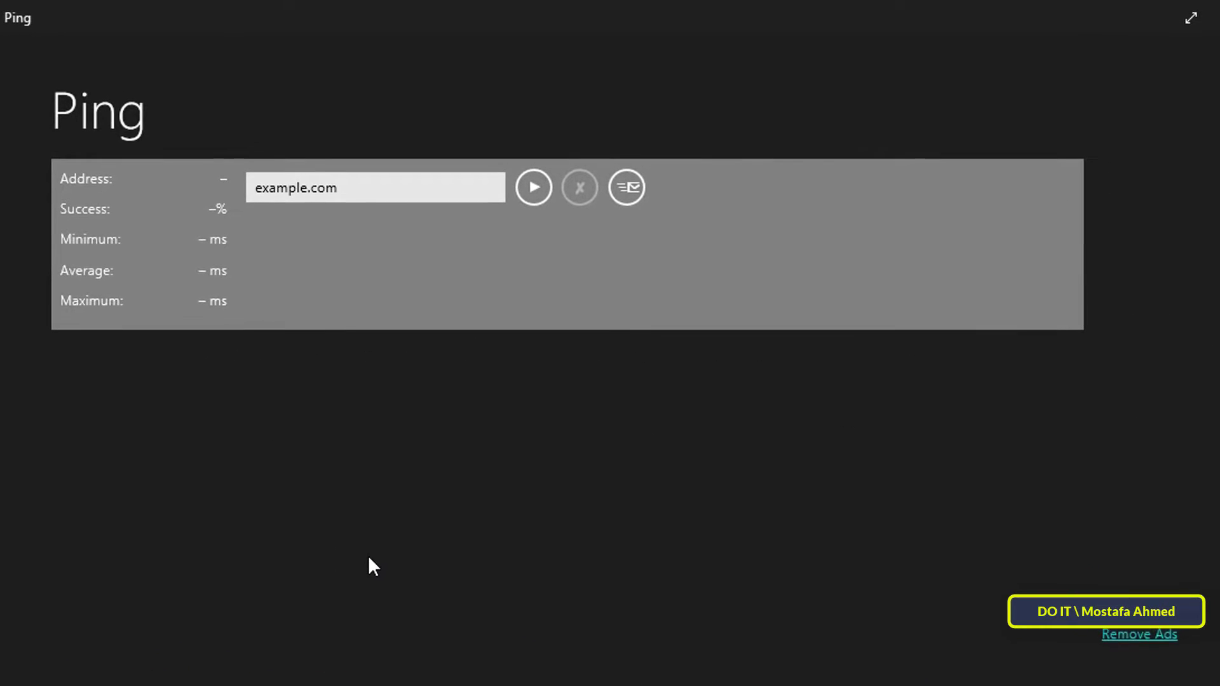
pyautogui.click(382, 185)
pyautogui.write('www')
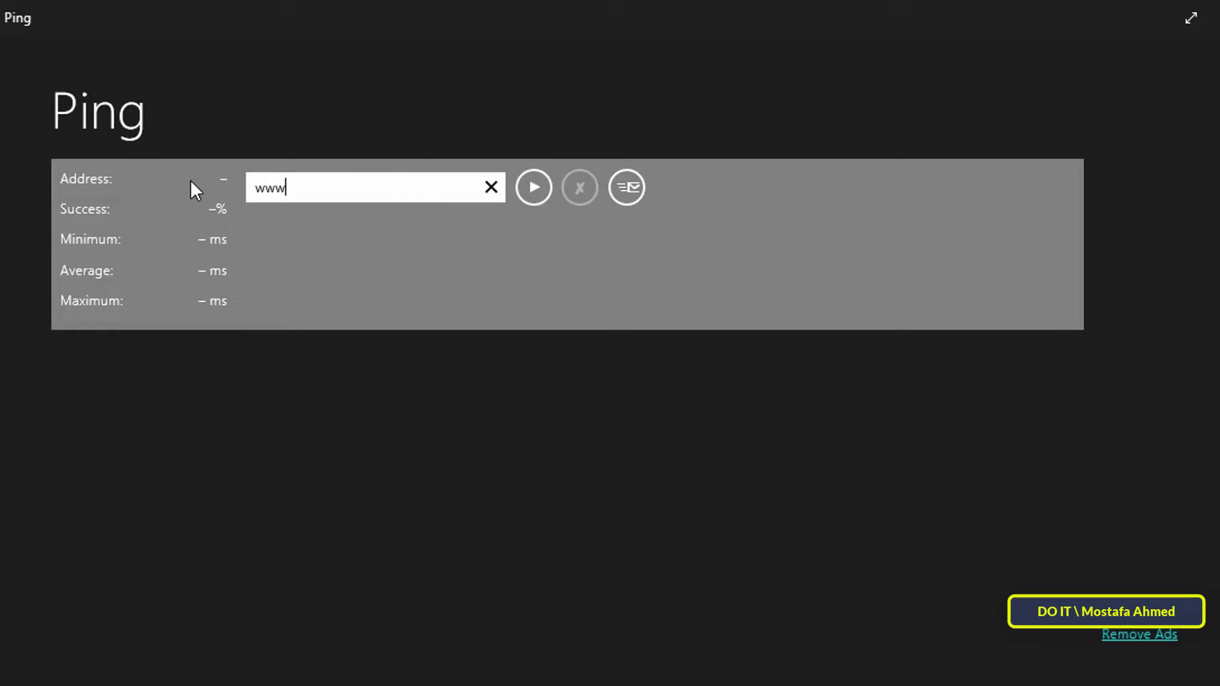
pyautogui.write('.go')
pyautogui.write('ogle.c')
pyautogui.write('om')
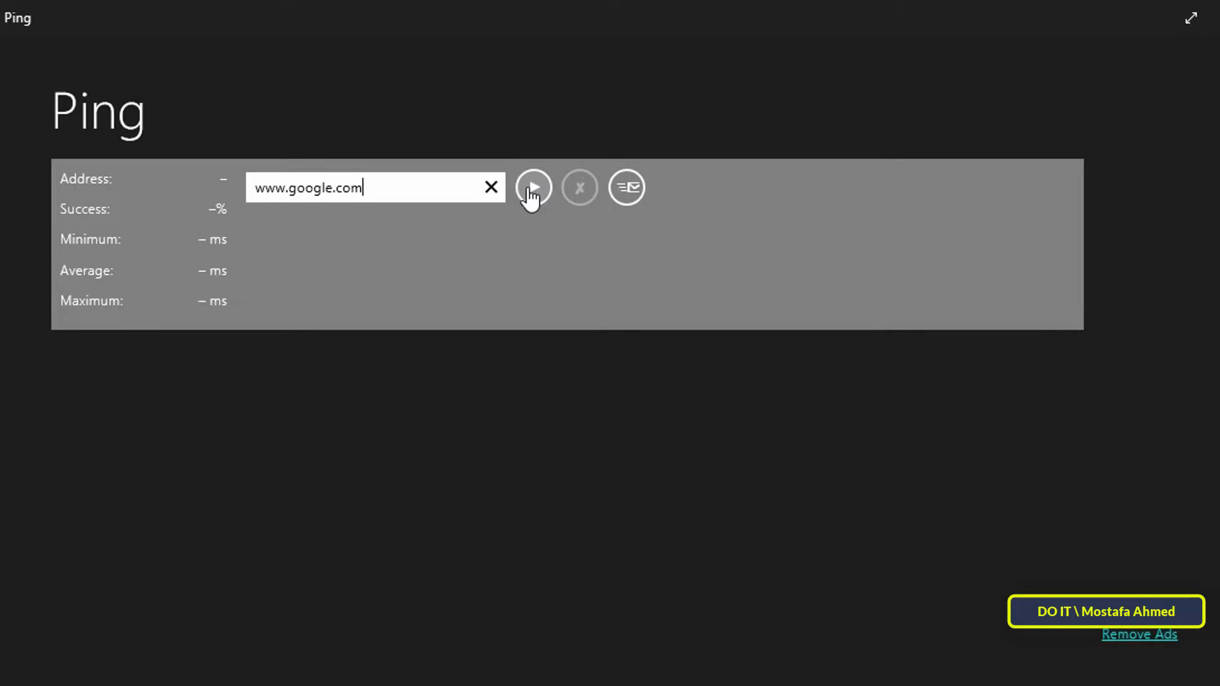
pyautogui.click(533, 188)
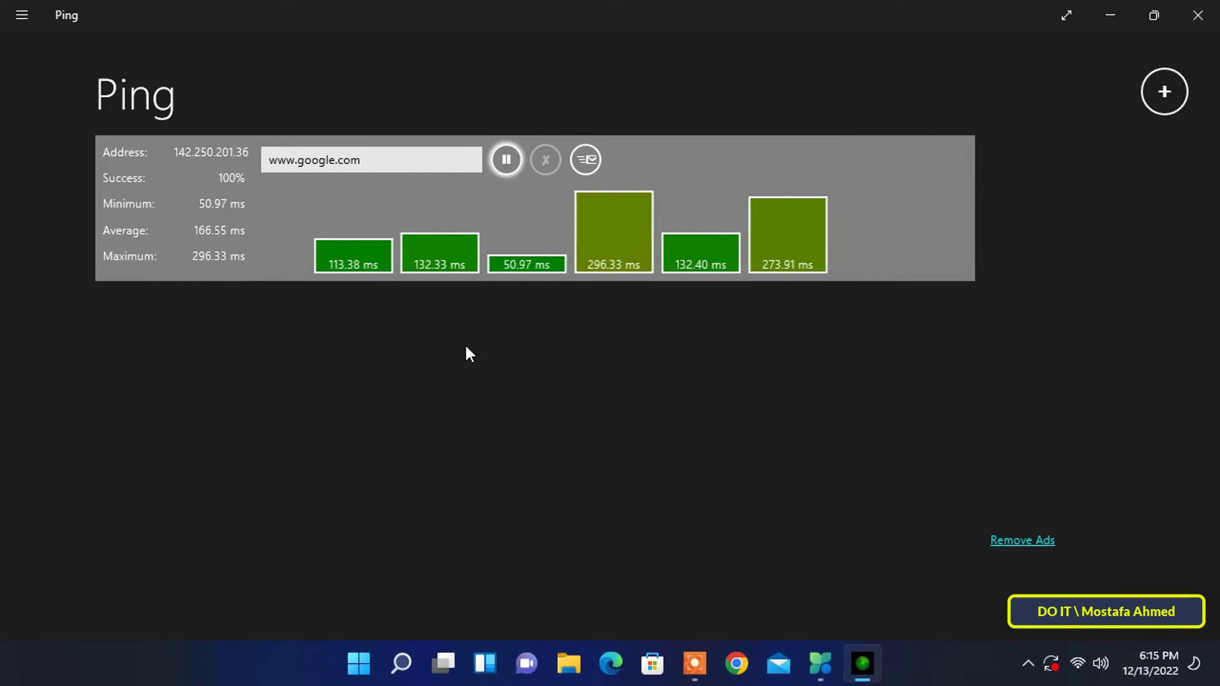
pyautogui.click(1165, 94)
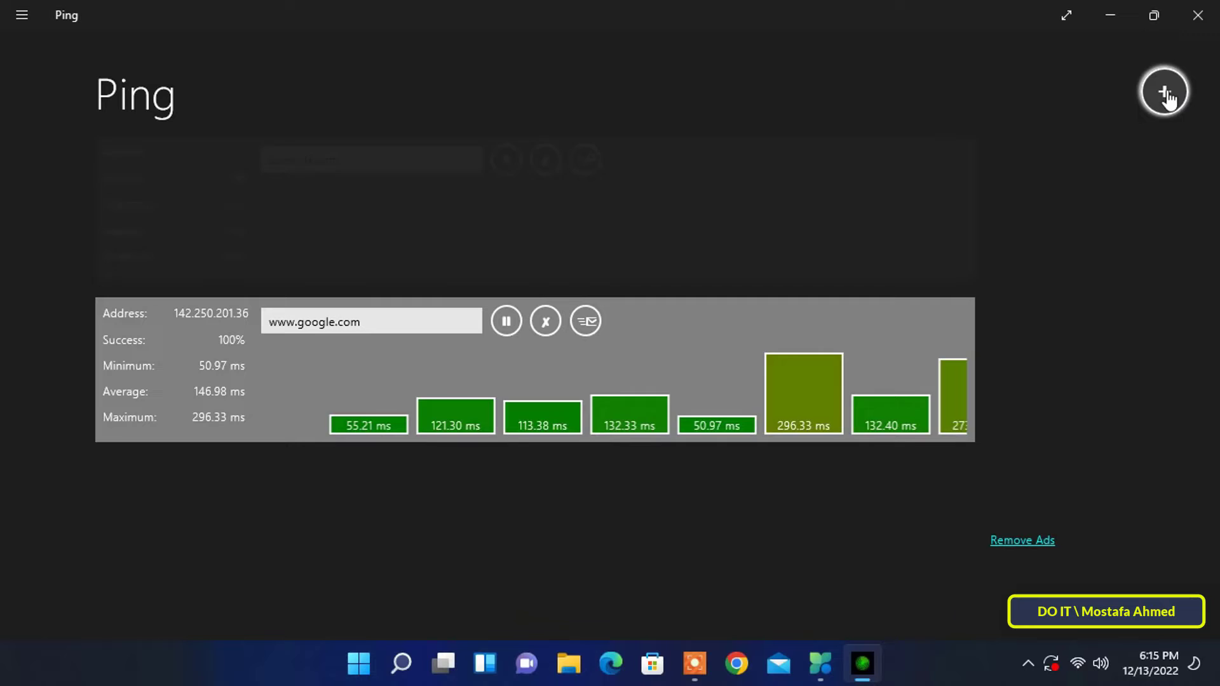
pyautogui.click(425, 160)
pyautogui.press('BackSpace')
pyautogui.press('BackSpace')
pyautogui.press('BackSpace')
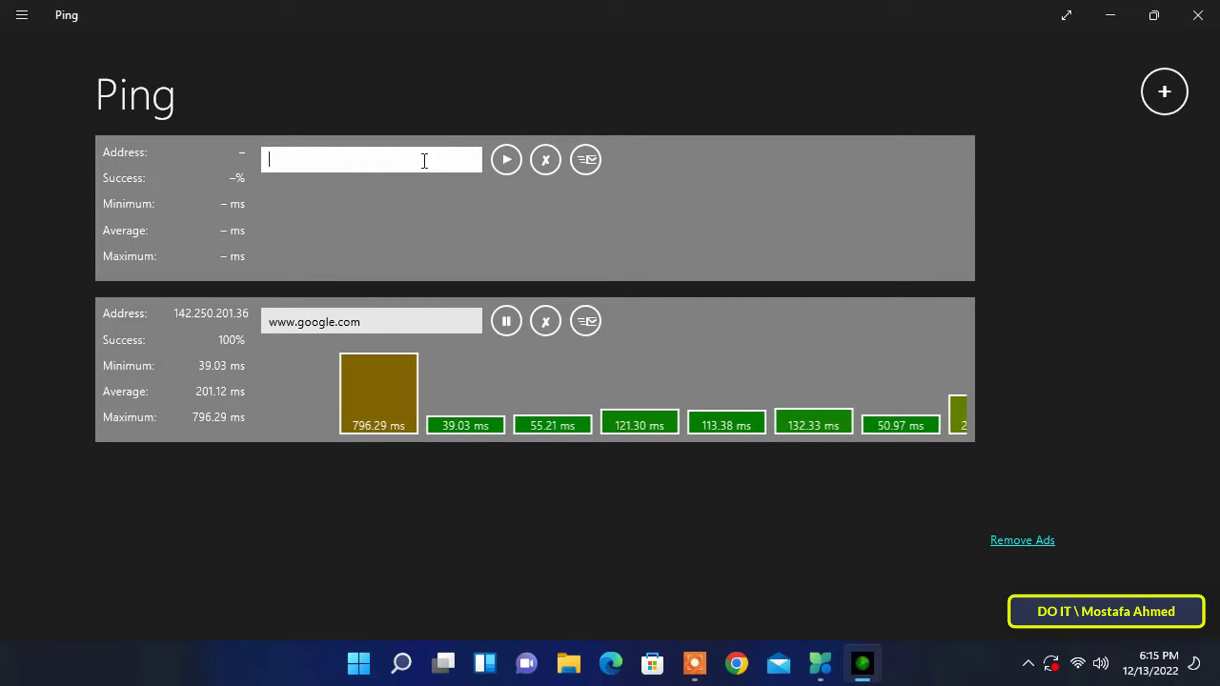
pyautogui.write('www')
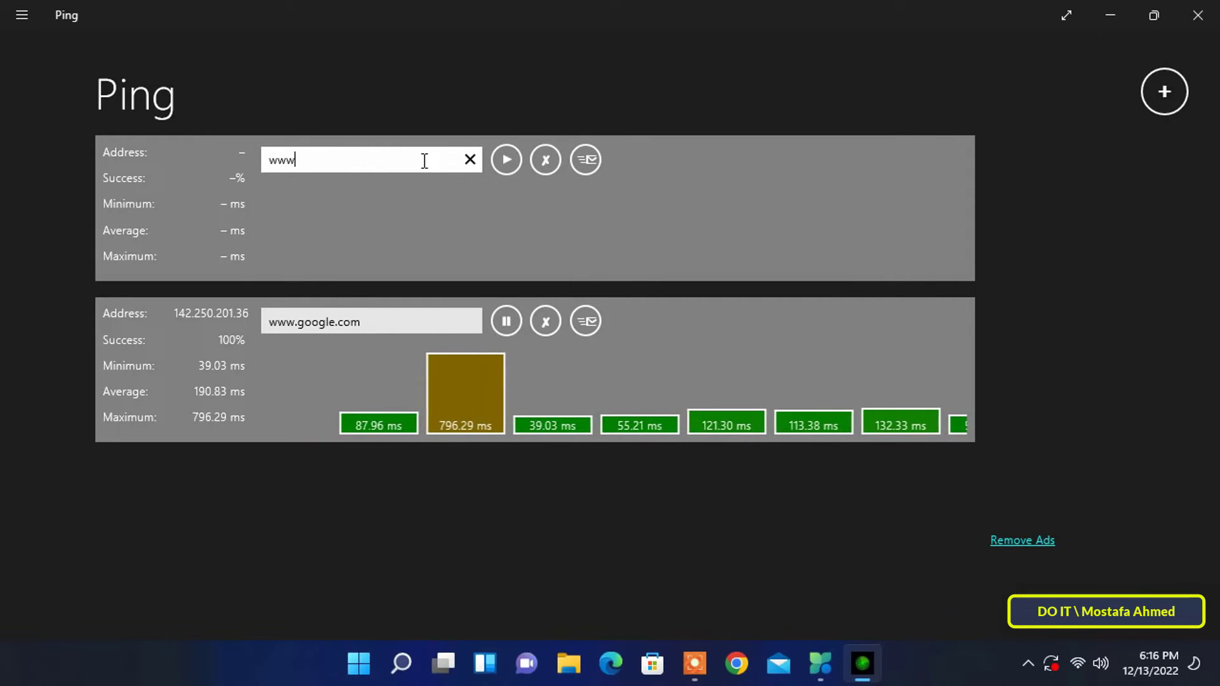
pyautogui.write('.yahoo.com')
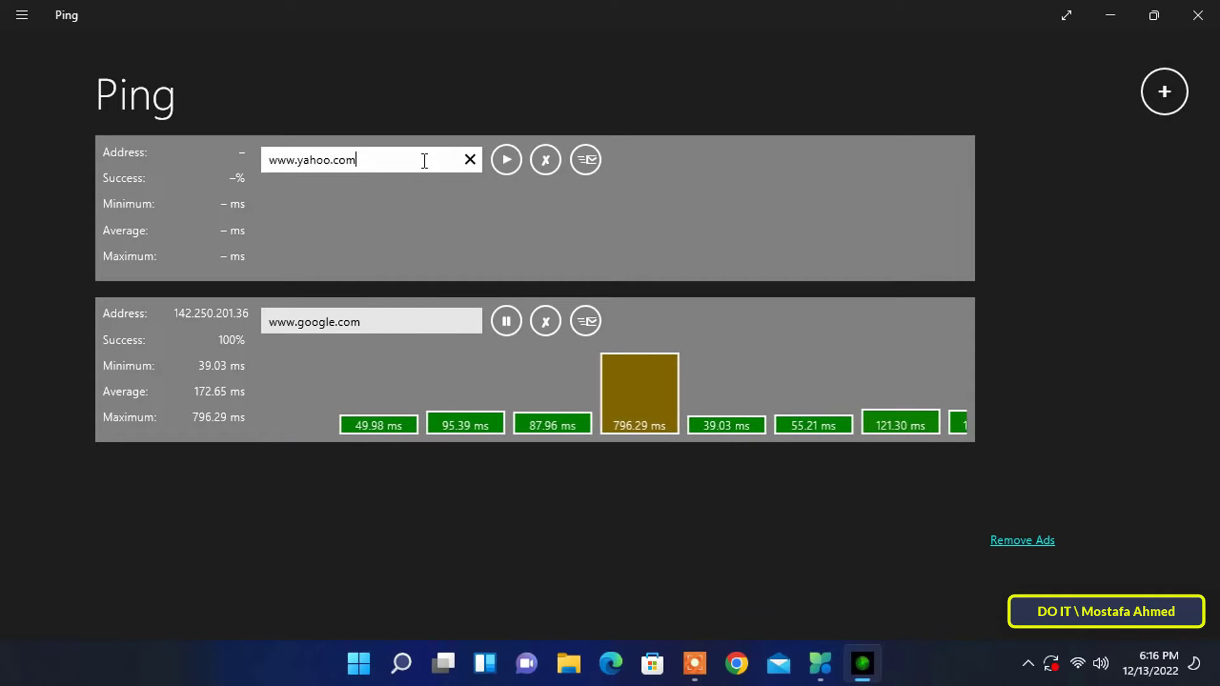
pyautogui.click(506, 160)
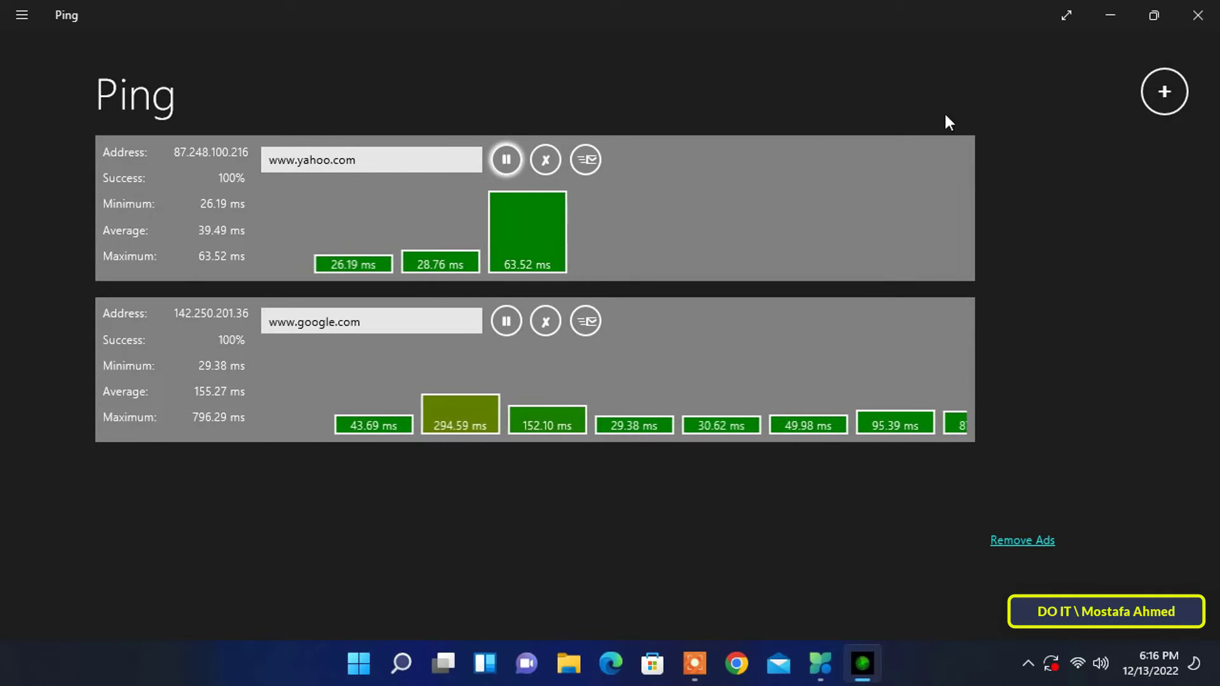
pyautogui.click(1165, 92)
pyautogui.write('1')
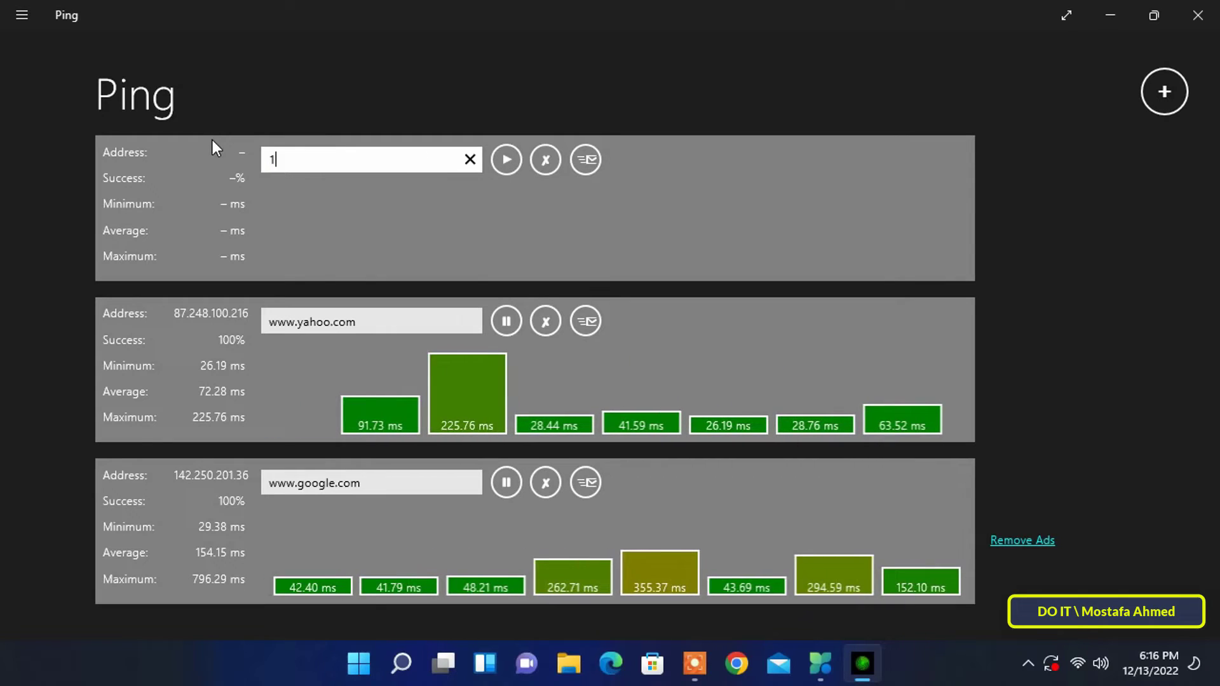
pyautogui.write('92.168.1.1')
pyautogui.click(506, 159)
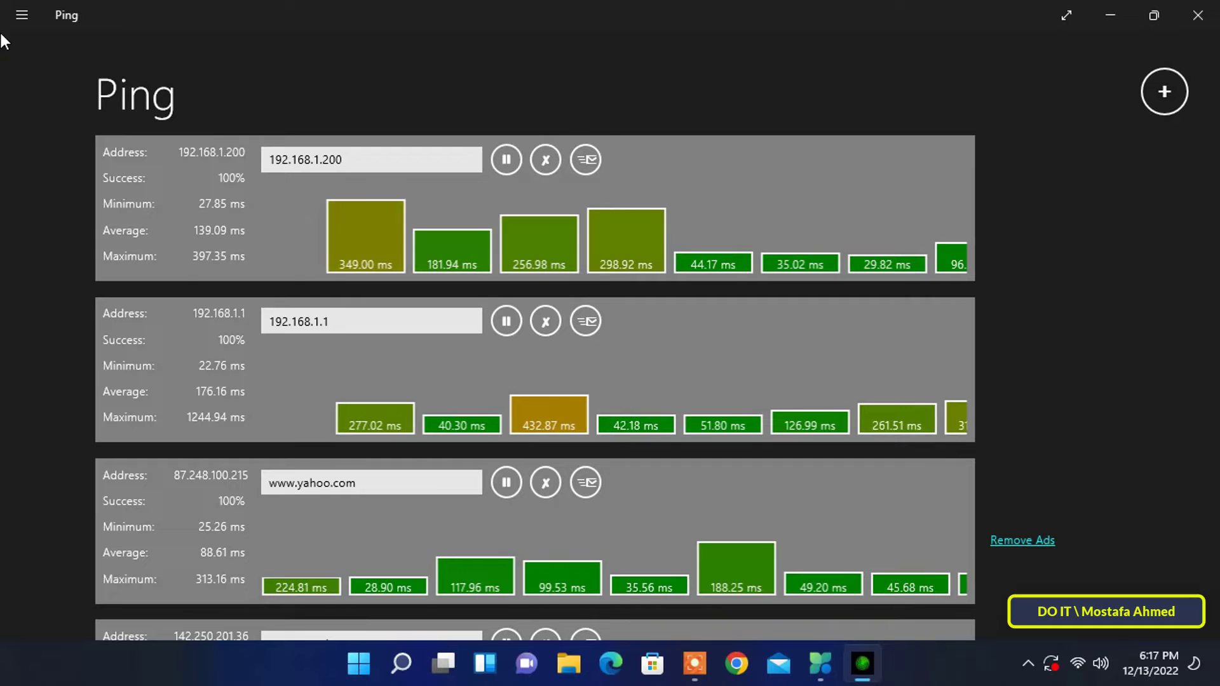
# From App commands, stop pinging all four hosts, then resume them with Ping all
pyautogui.click(22, 15)
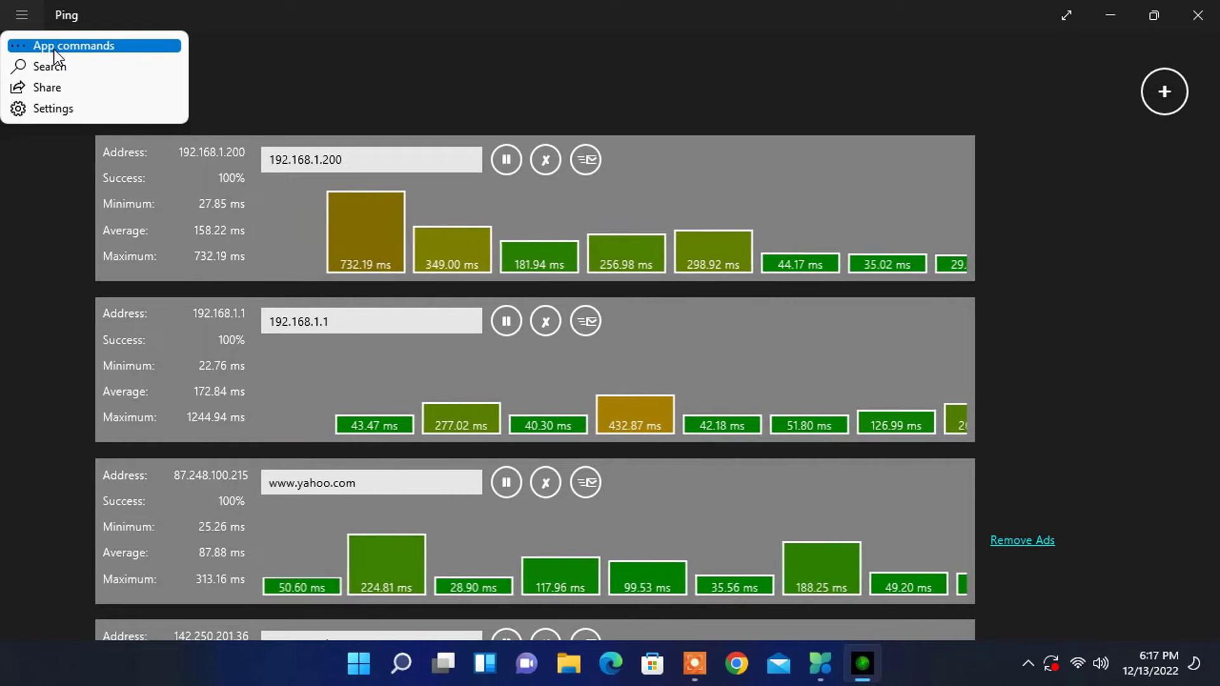
pyautogui.click(58, 48)
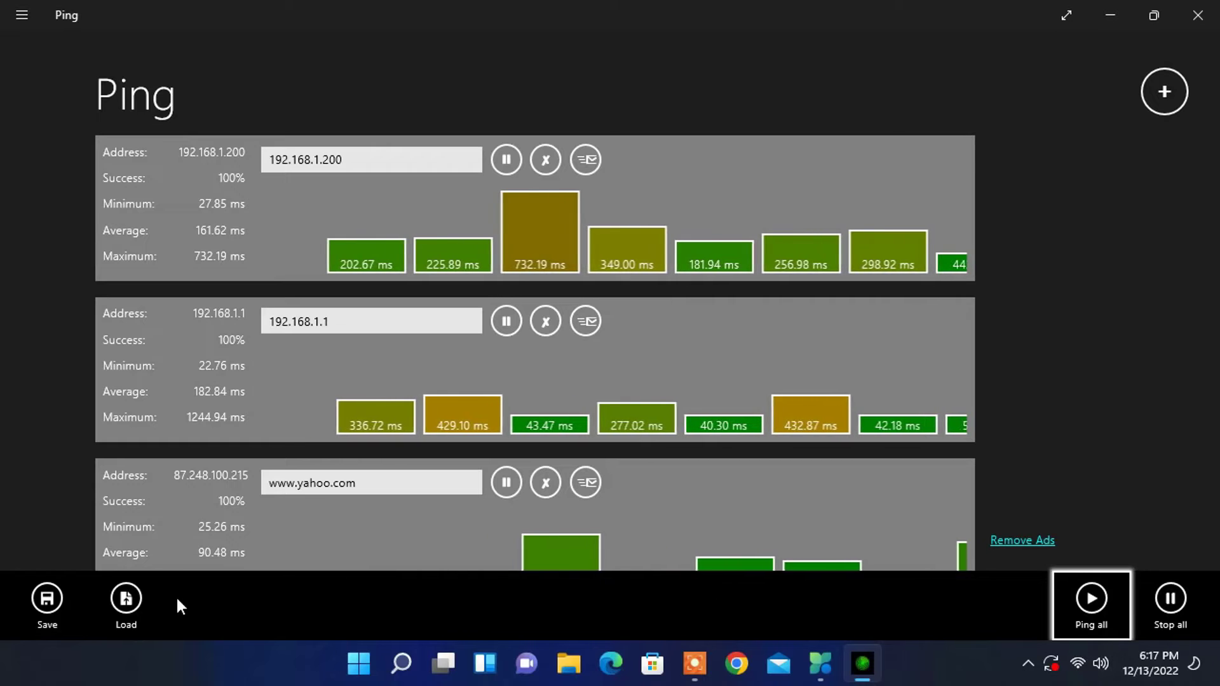
pyautogui.click(1179, 603)
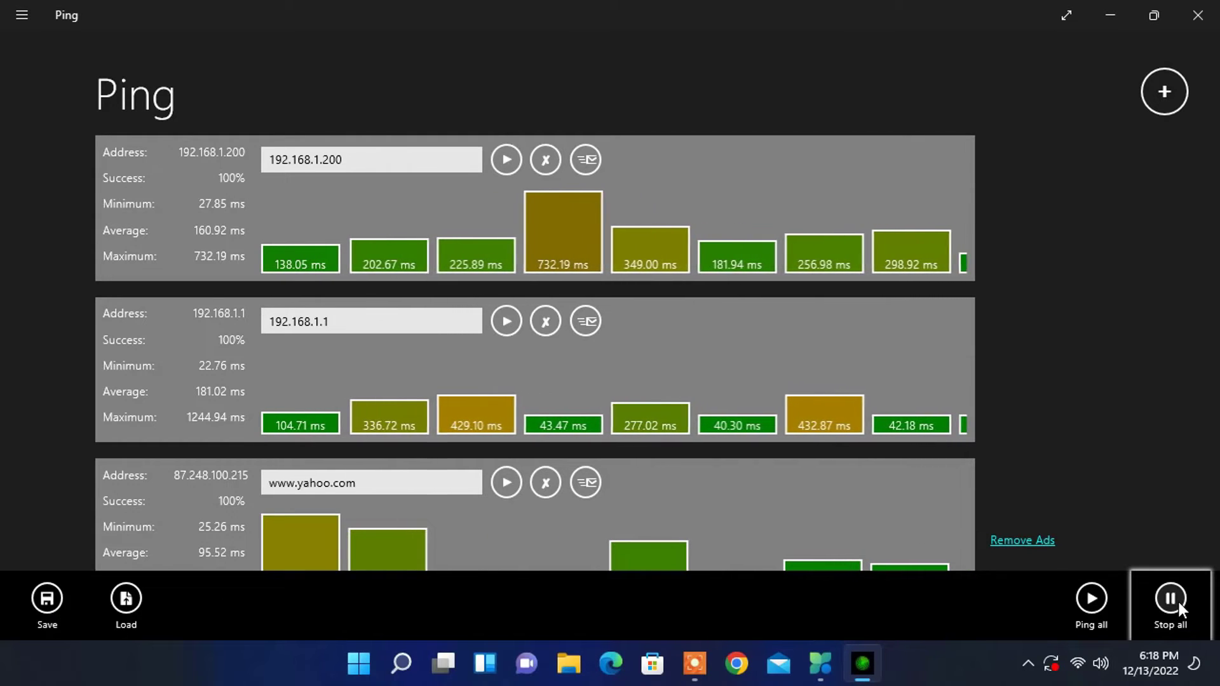
pyautogui.click(1096, 603)
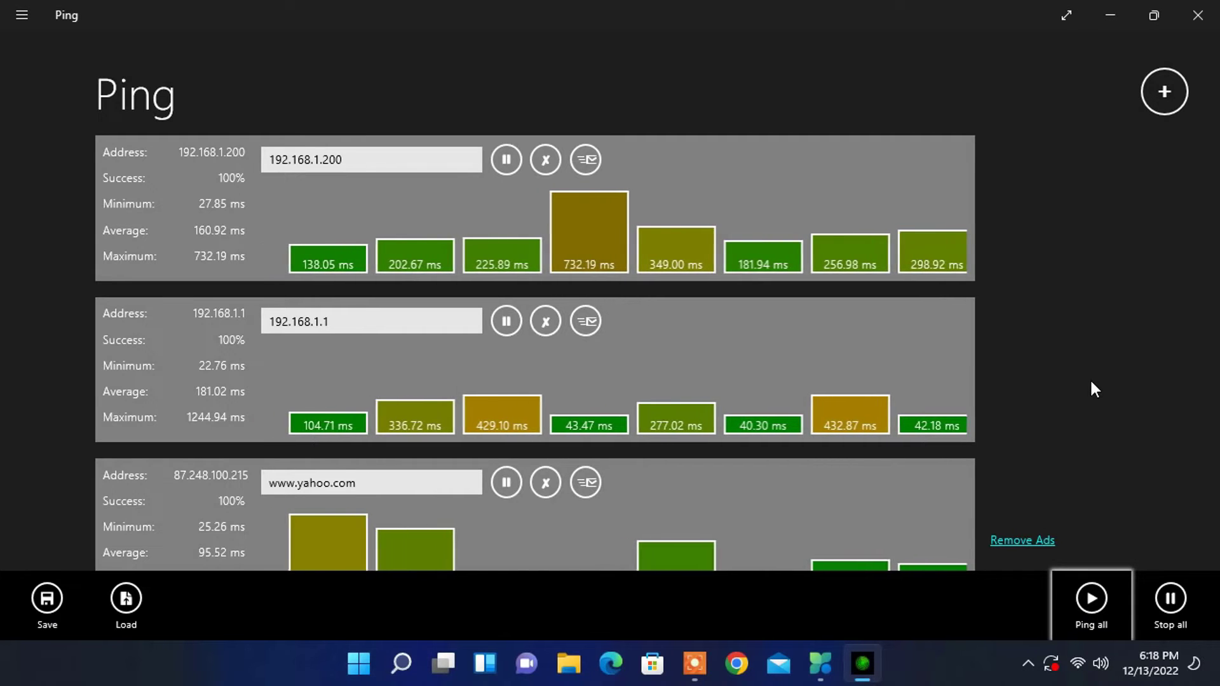
# Save the host list to the Desktop as 'my ping' and minimize Ping
pyautogui.click(47, 601)
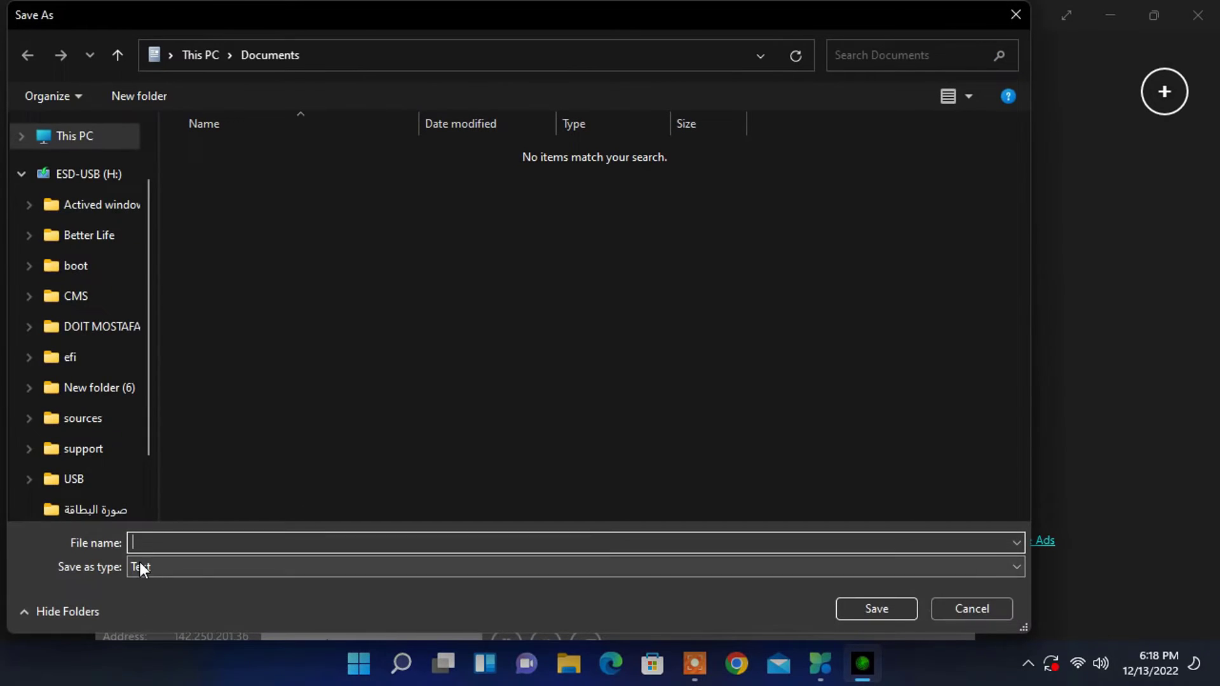
pyautogui.write('my ping')
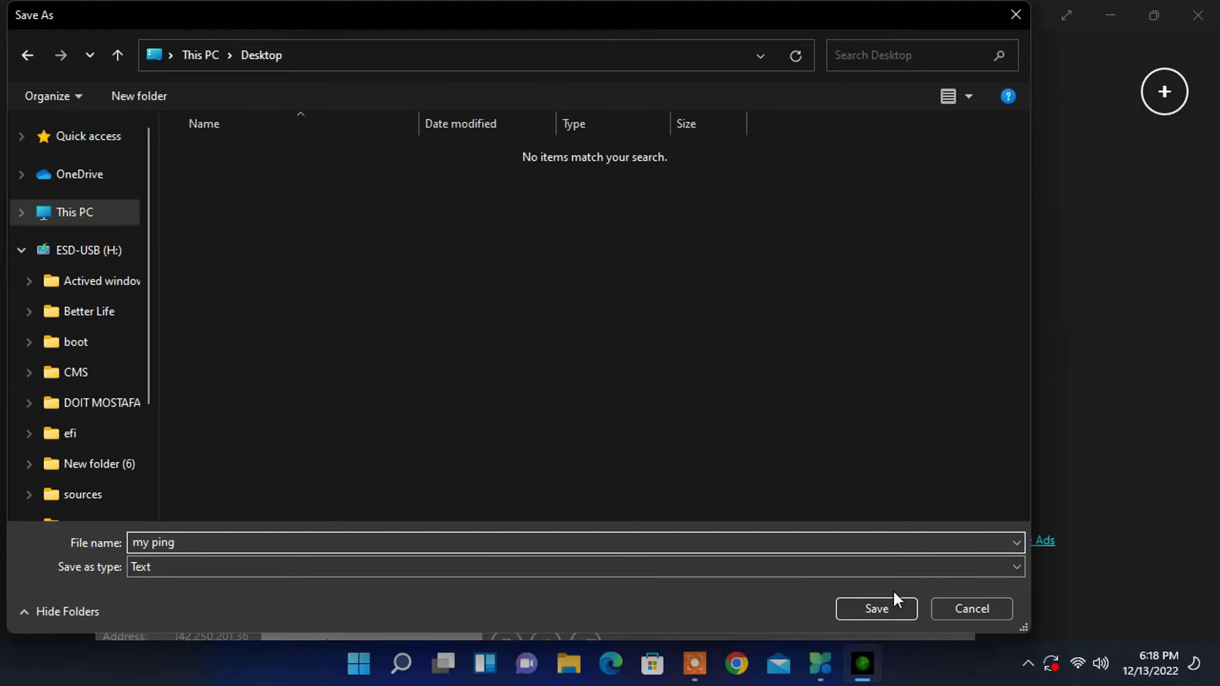
pyautogui.click(884, 606)
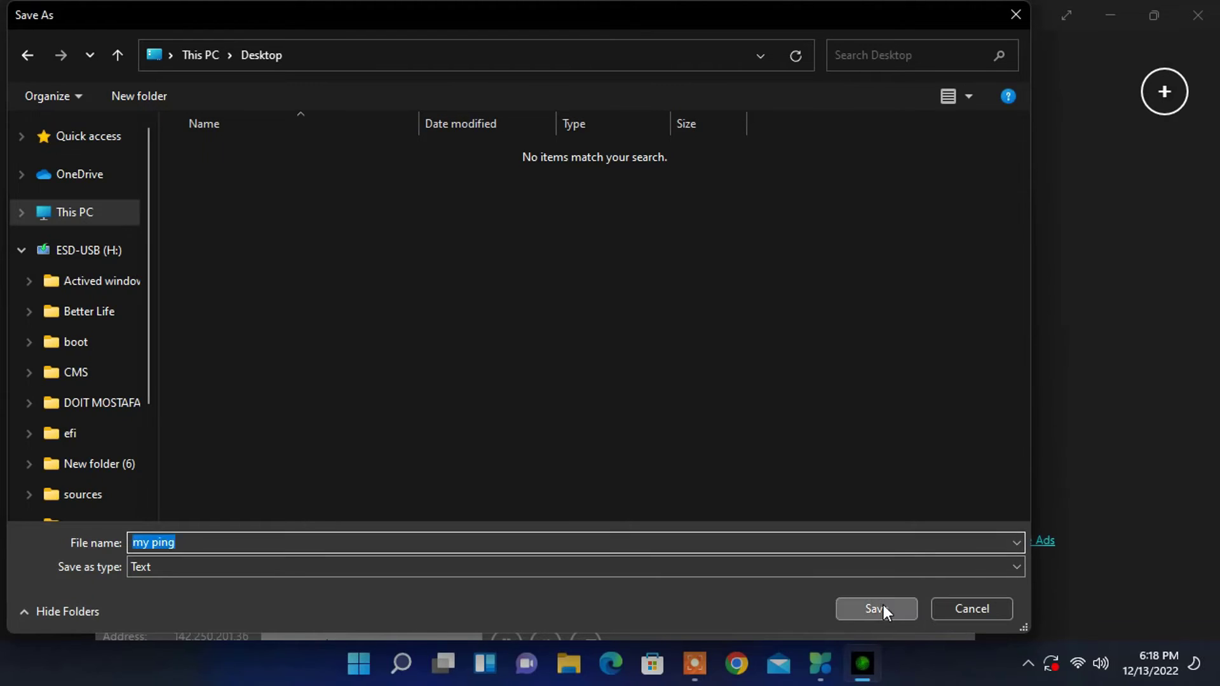
pyautogui.click(1119, 11)
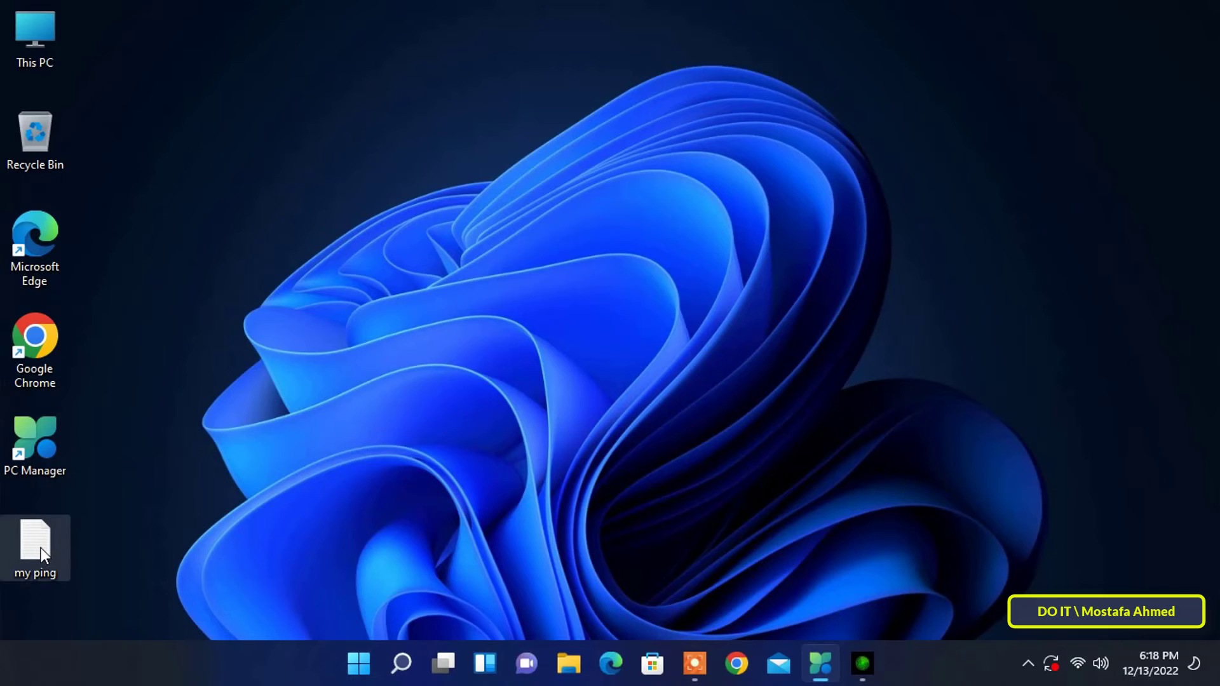
pyautogui.click(863, 662)
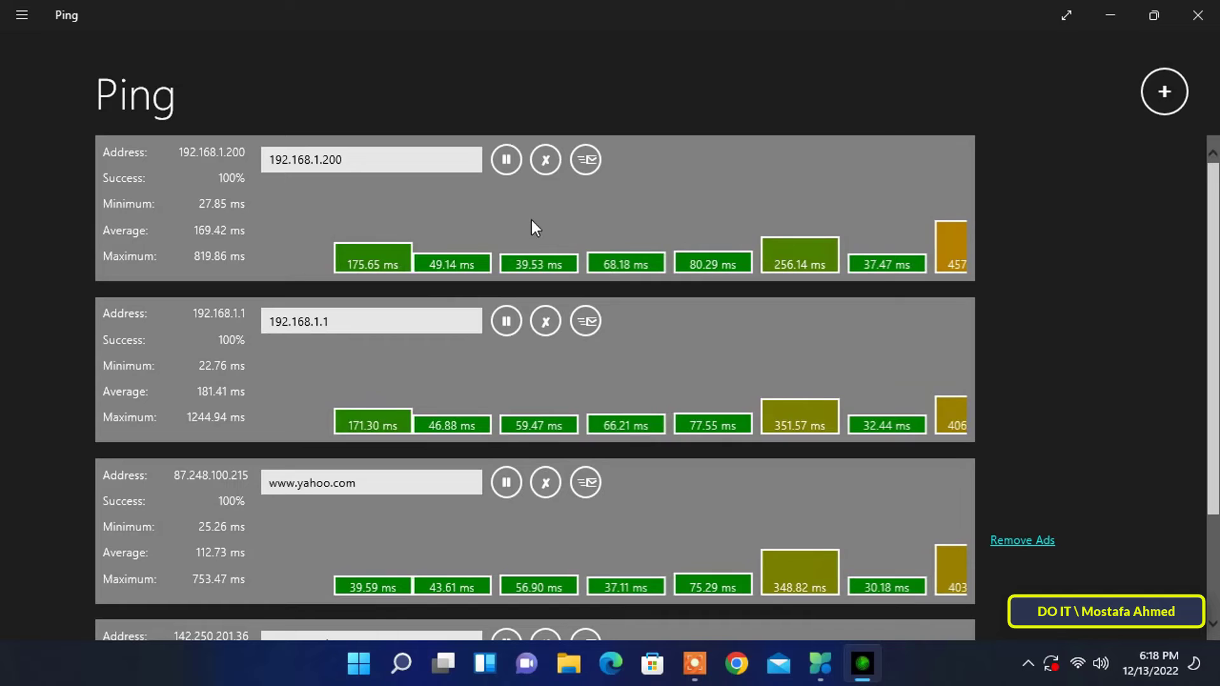
pyautogui.click(547, 160)
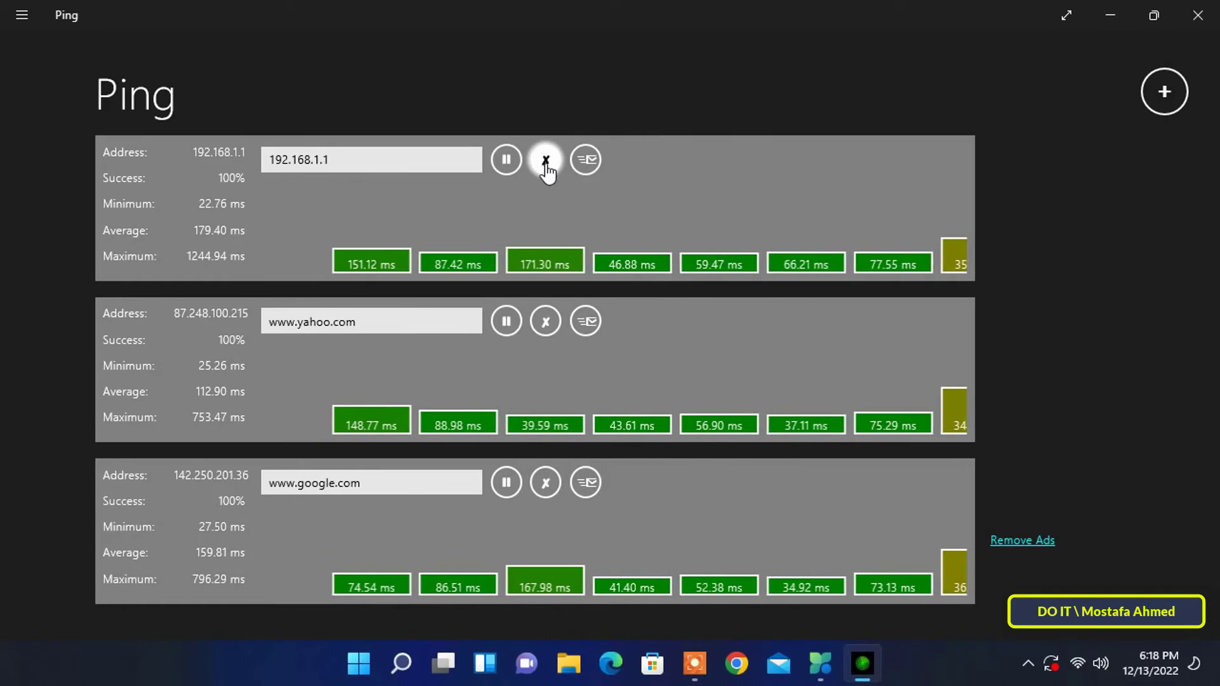
pyautogui.click(547, 161)
pyautogui.click(546, 160)
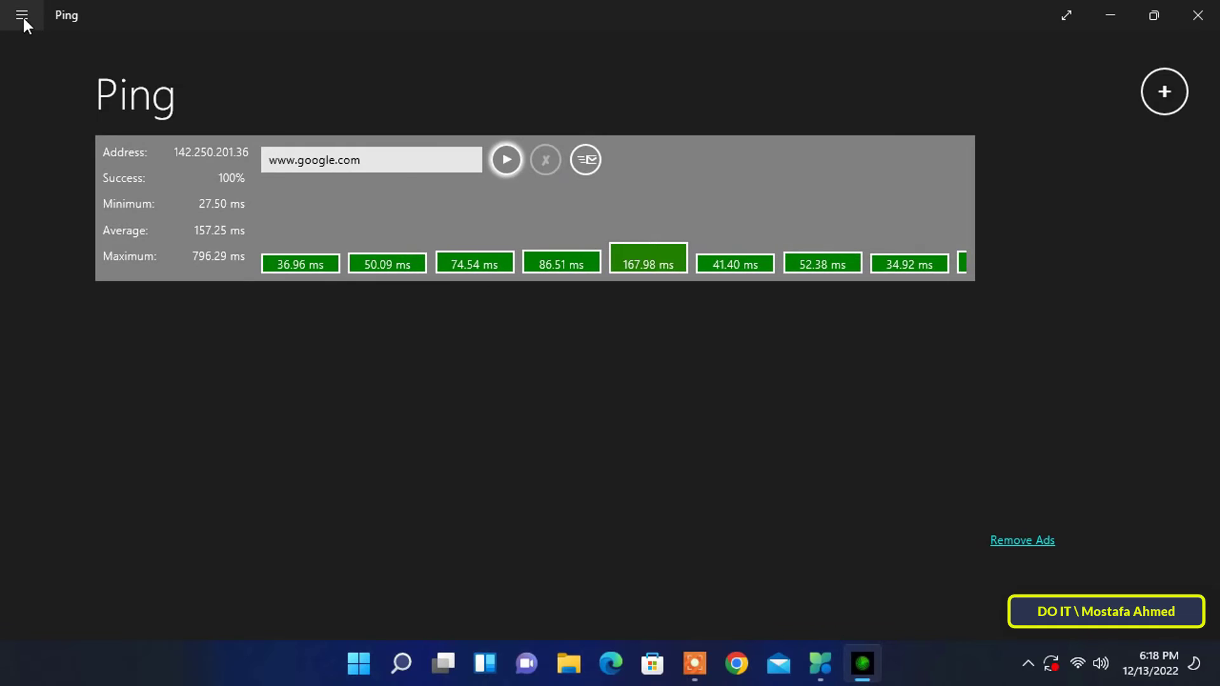
# Load the 'my ping' file from the Desktop to restore the host list
pyautogui.click(23, 15)
pyautogui.click(57, 46)
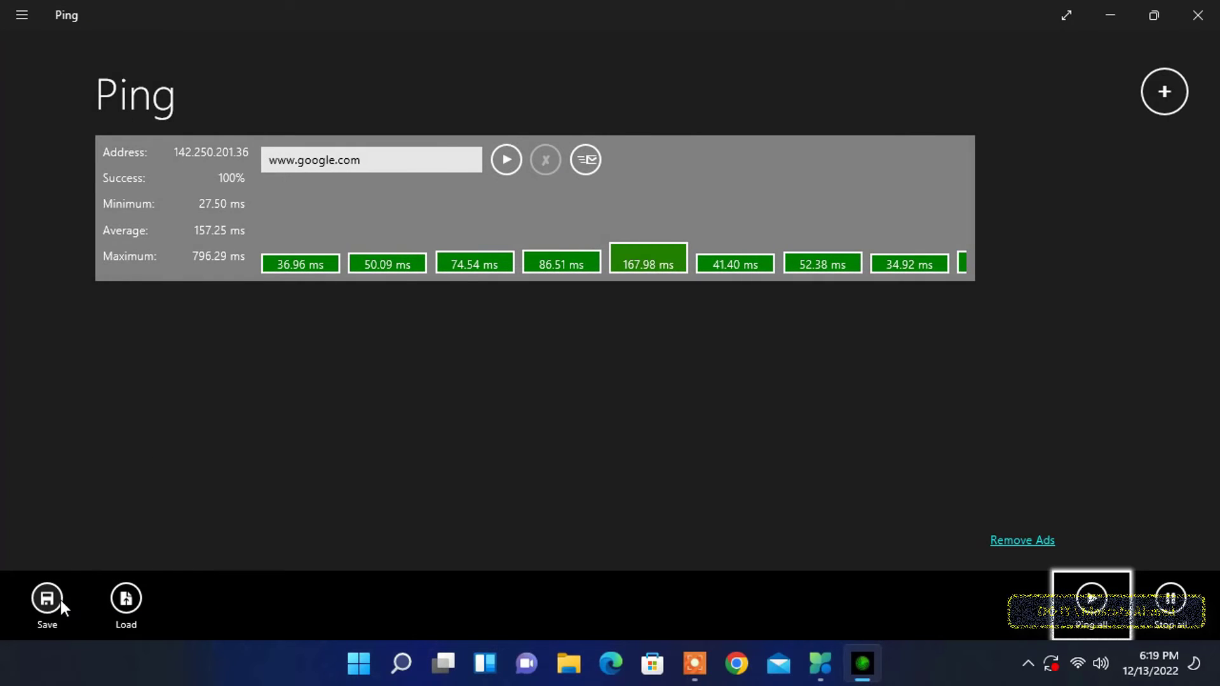
pyautogui.click(125, 600)
pyautogui.doubleClick(211, 173)
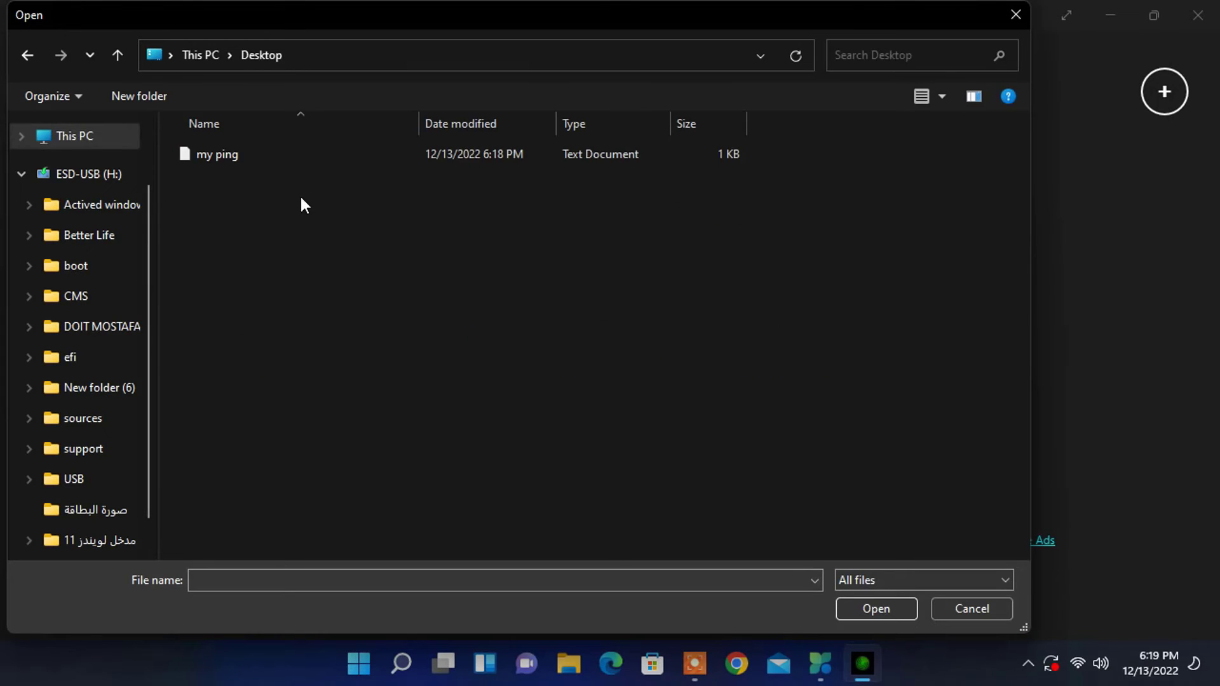
pyautogui.click(220, 158)
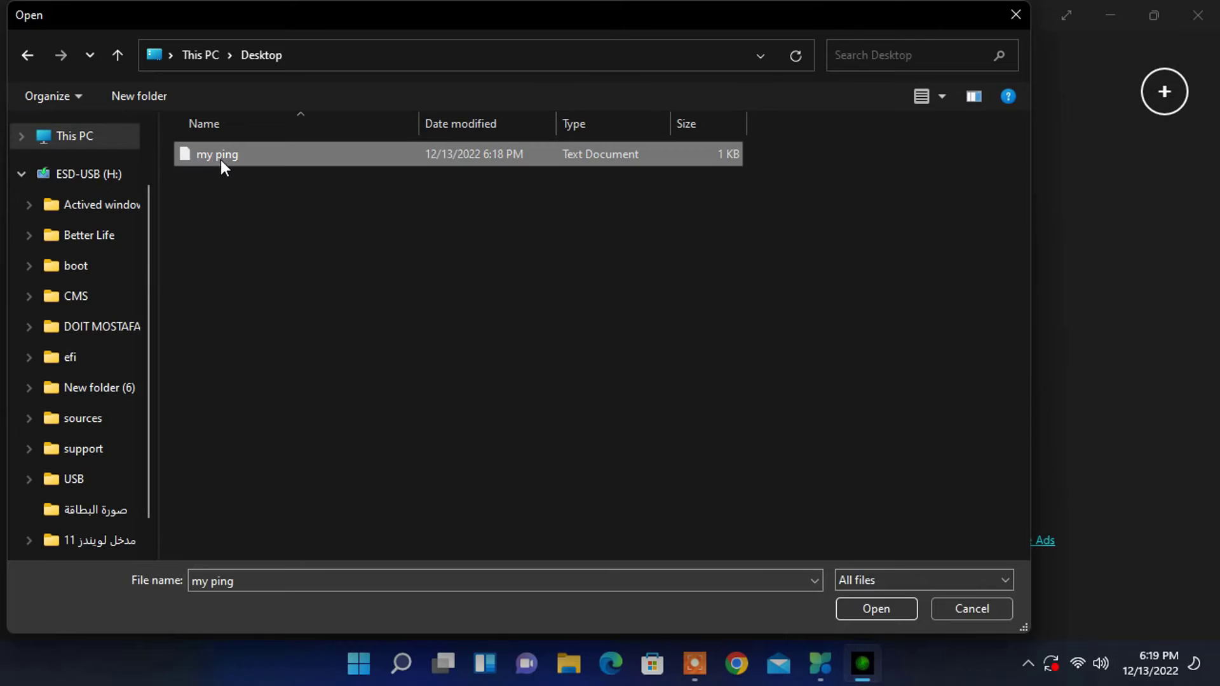
pyautogui.click(883, 608)
pyautogui.scroll(-2, 617, 318)
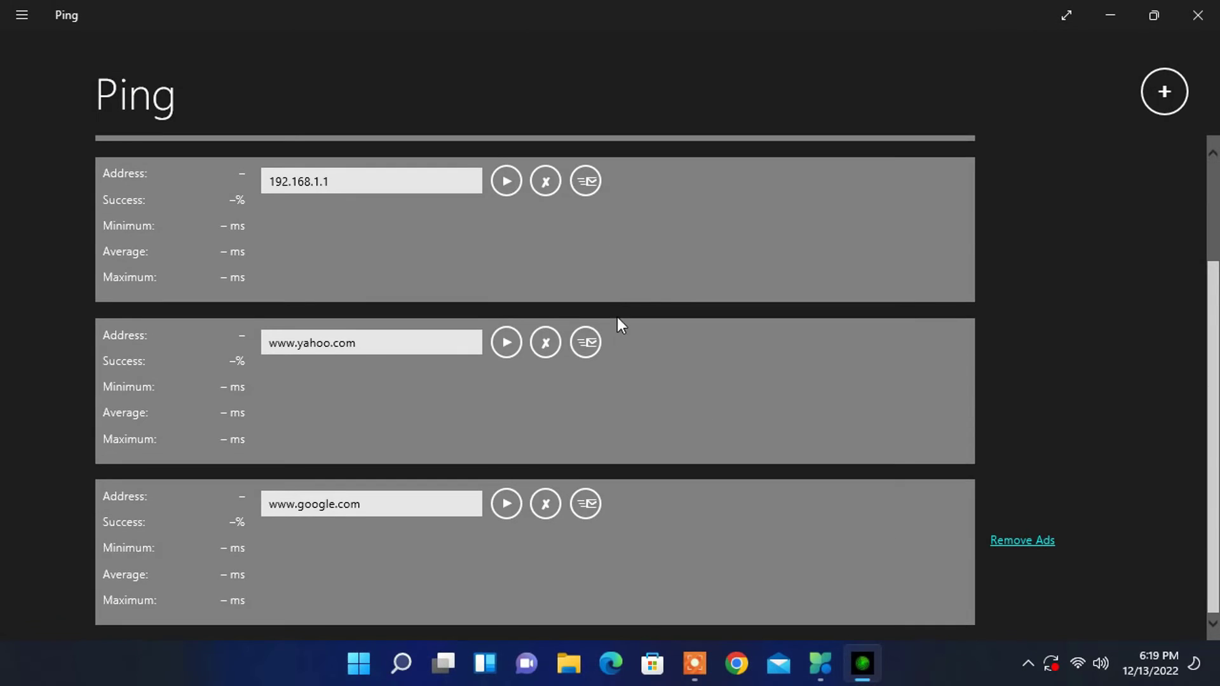
pyautogui.scroll(2, 569, 528)
pyautogui.scroll(-2, 575, 407)
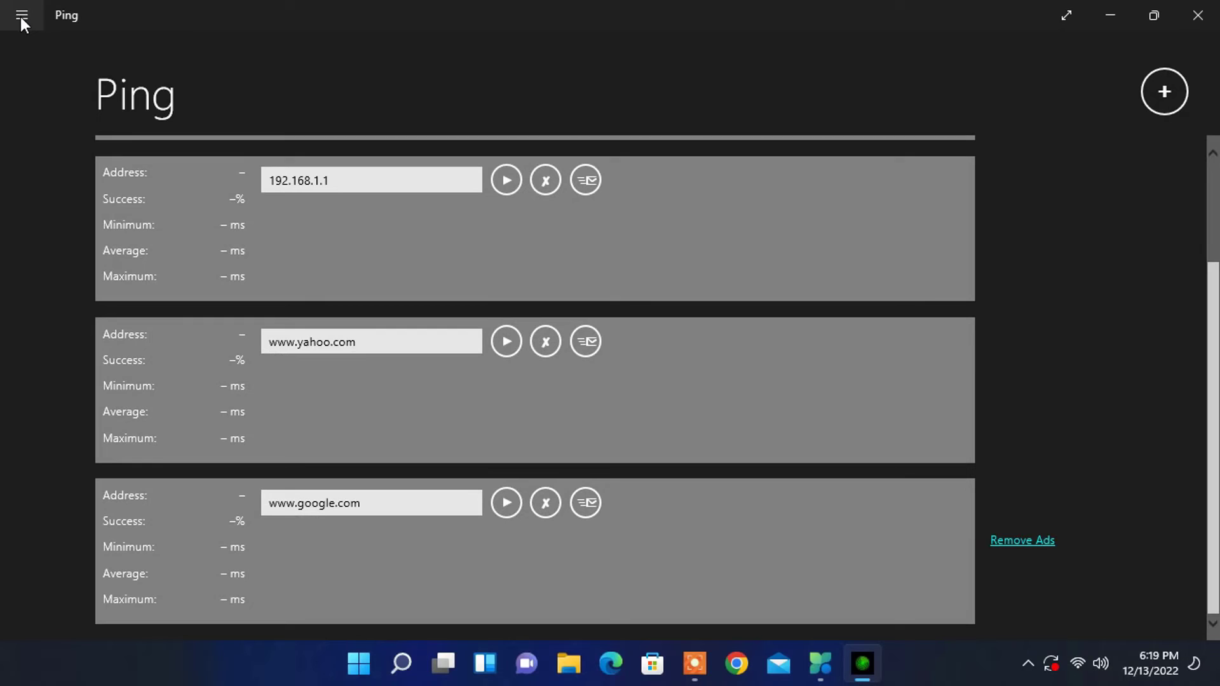
# Bring up the App commands panel with Ping all over the reloaded host list
pyautogui.click(22, 14)
pyautogui.click(44, 46)
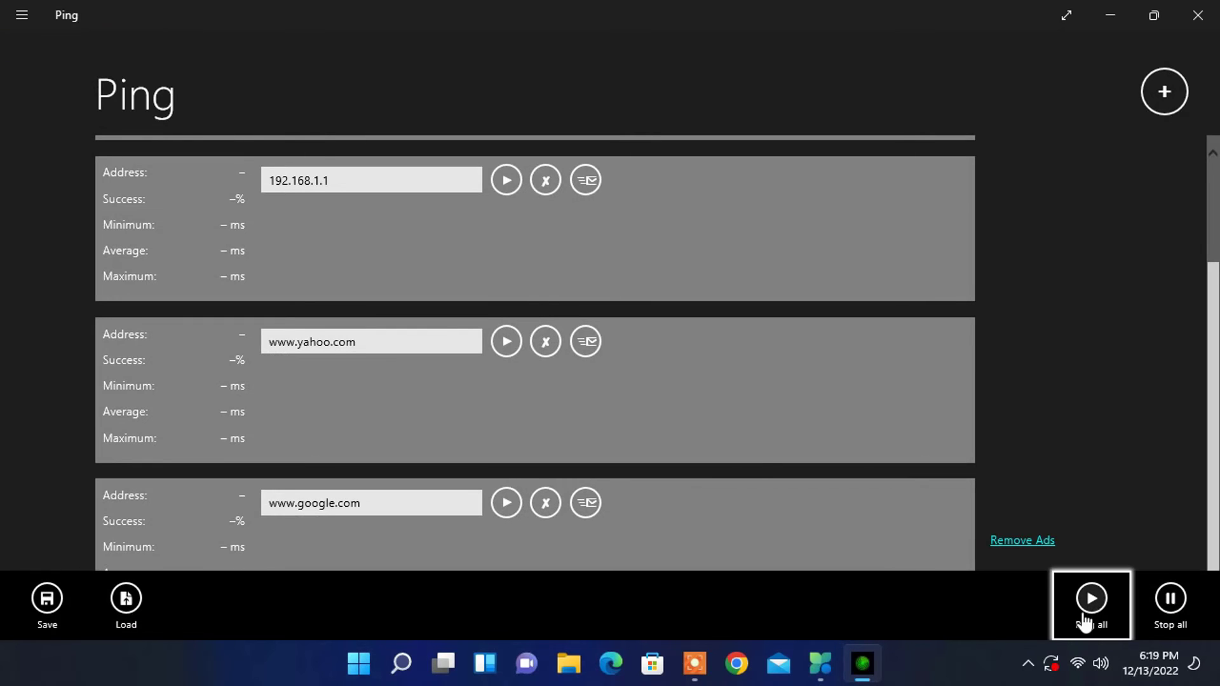